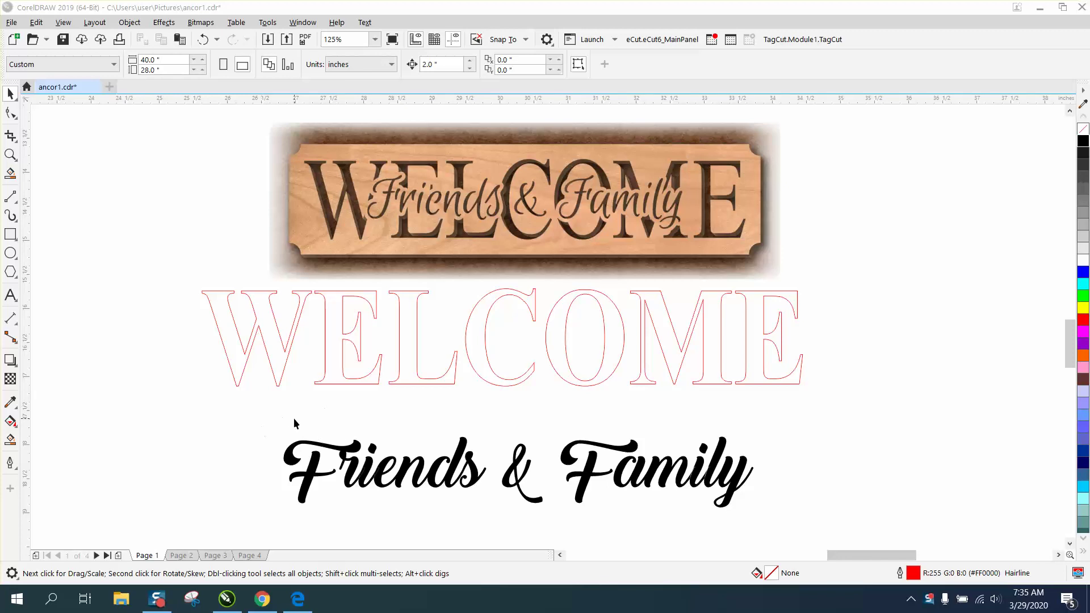
Combine the Friends & Family letters into one curve with a red hairline outline and no fill
left_click_drag(252, 421, 677, 538)
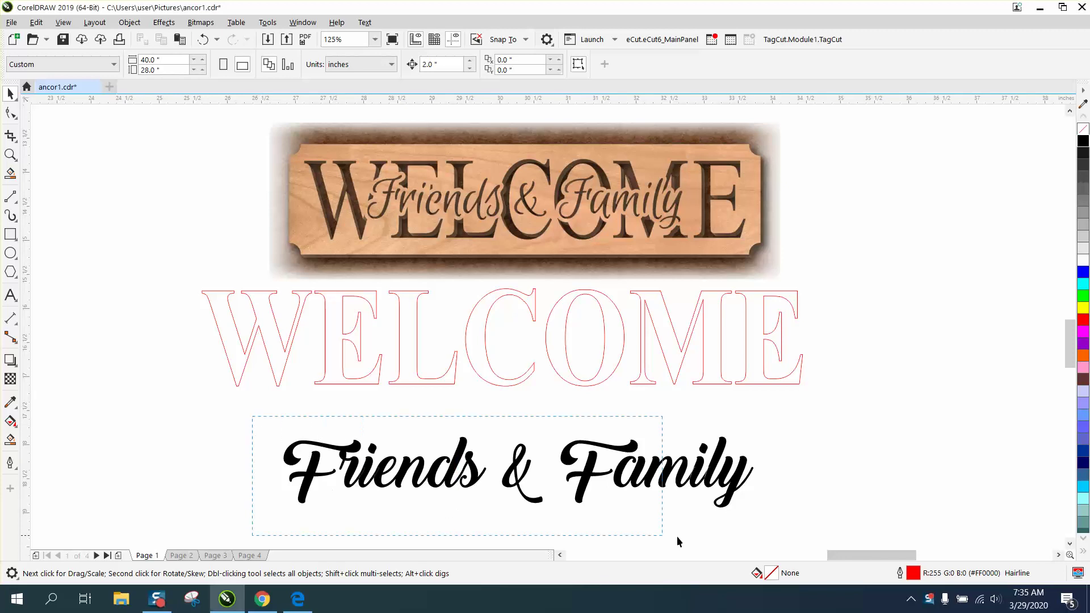
left_click_drag(773, 539, 773, 539)
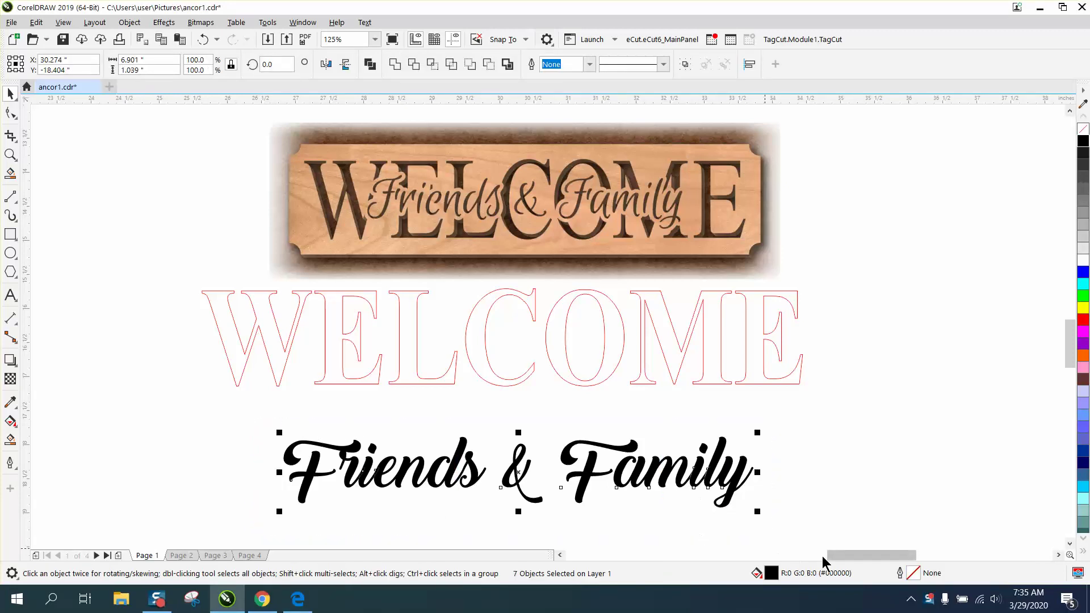
left_click_drag(839, 556, 850, 560)
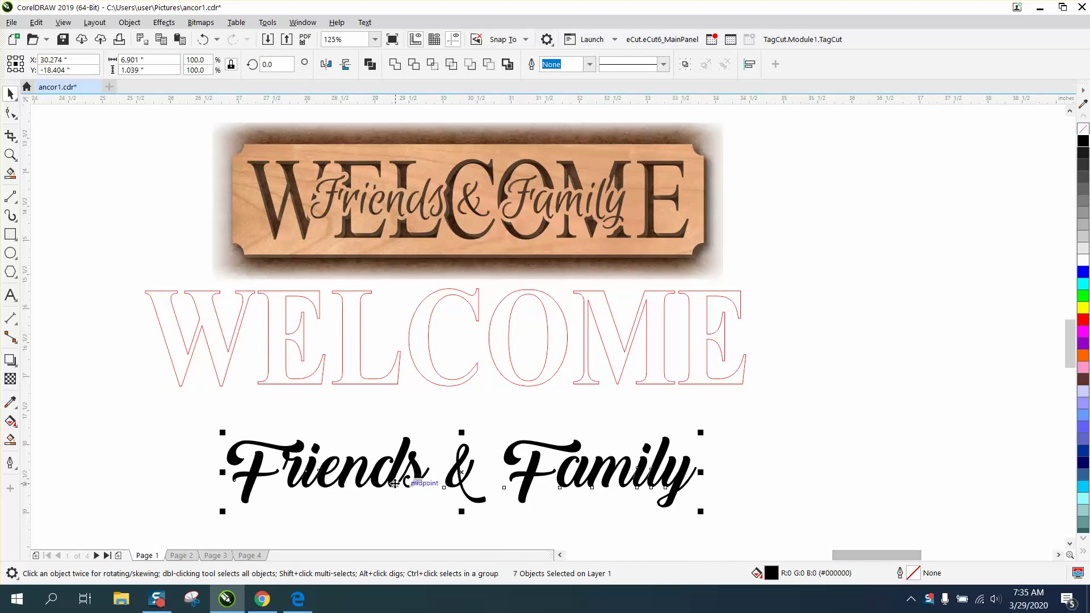
left_click(508, 65)
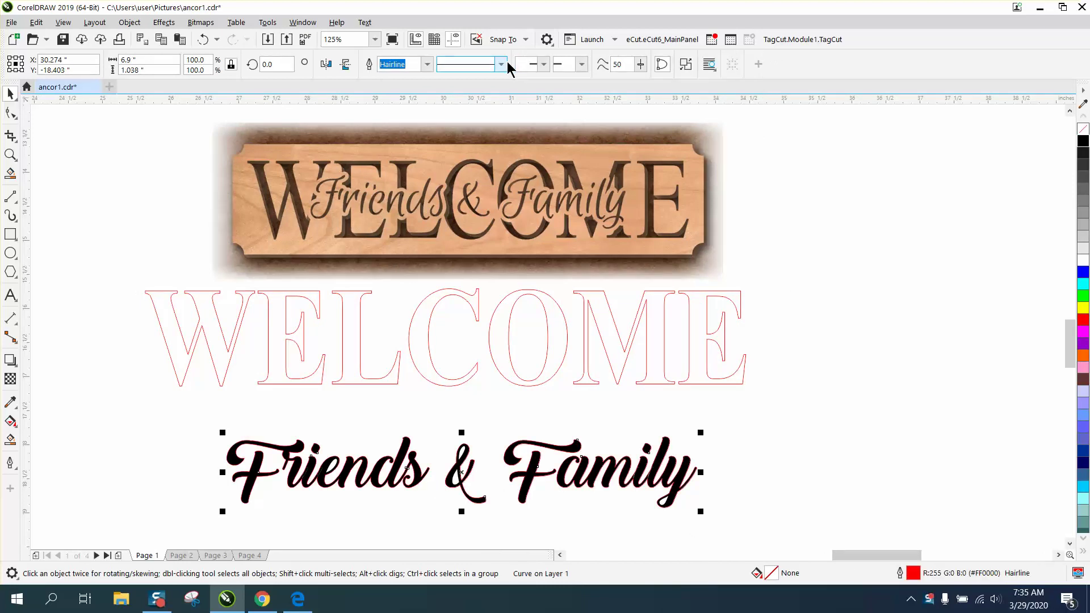
scroll(594, 145, "down", 2)
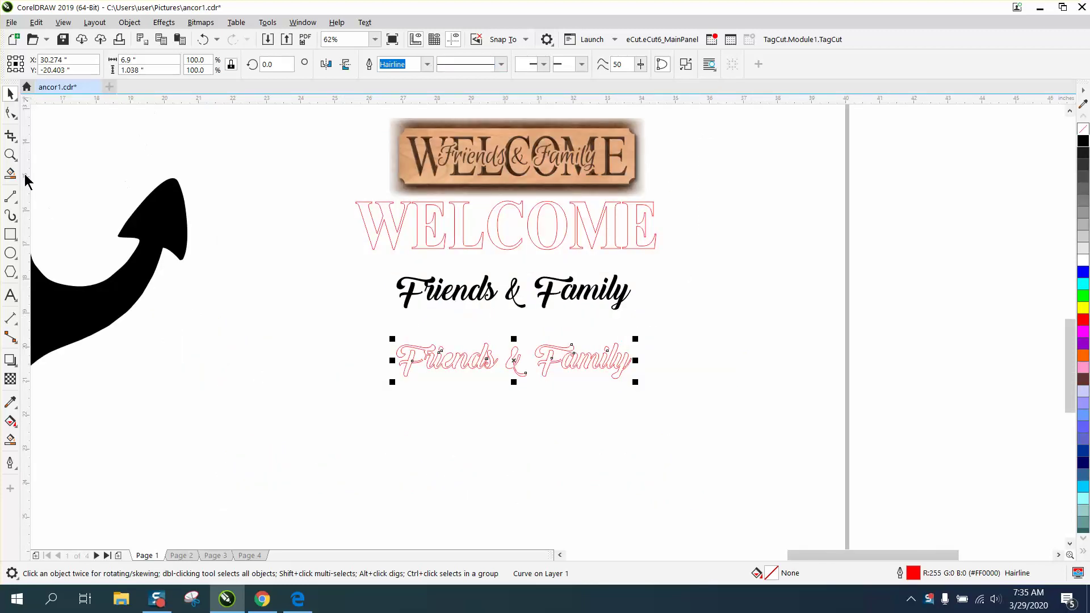
Give the red script a one-step outside contour with a 0.05" offset
left_click(11, 155)
left_click_drag(357, 269, 738, 414)
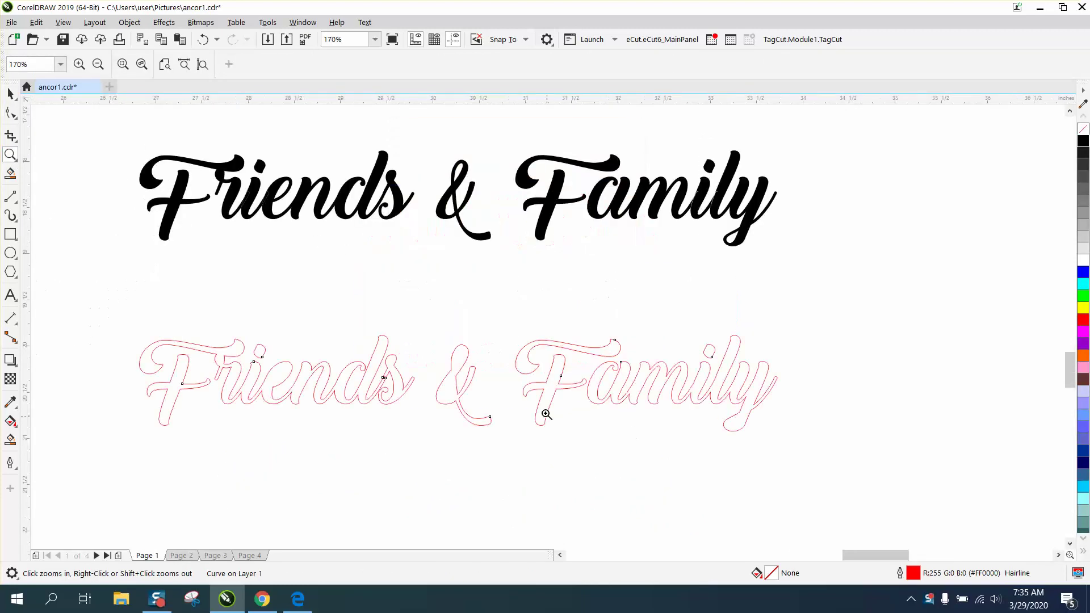
left_click(11, 94)
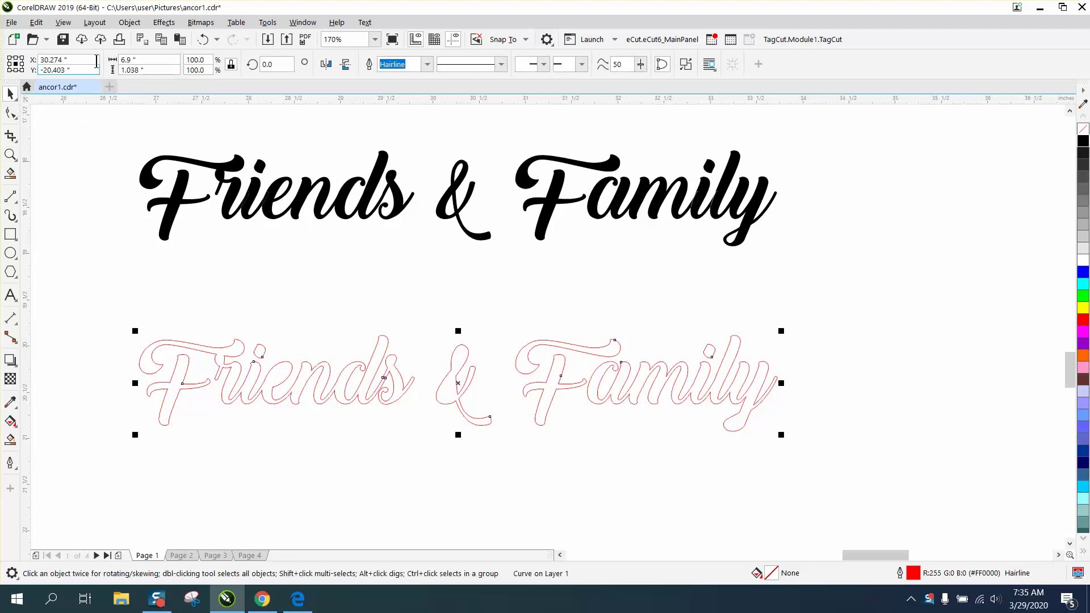
left_click(164, 23)
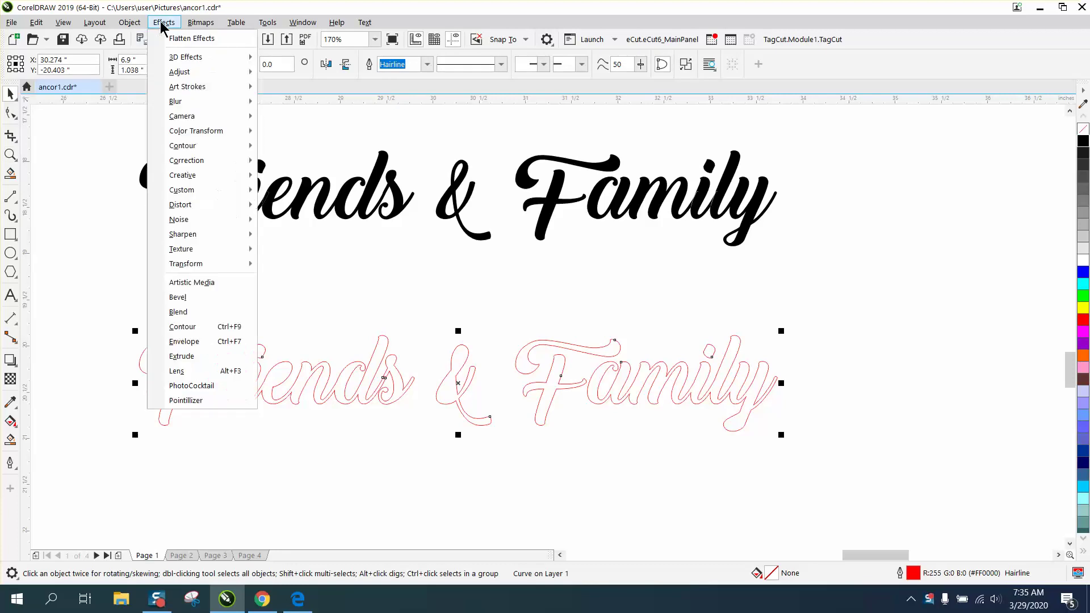
left_click(182, 327)
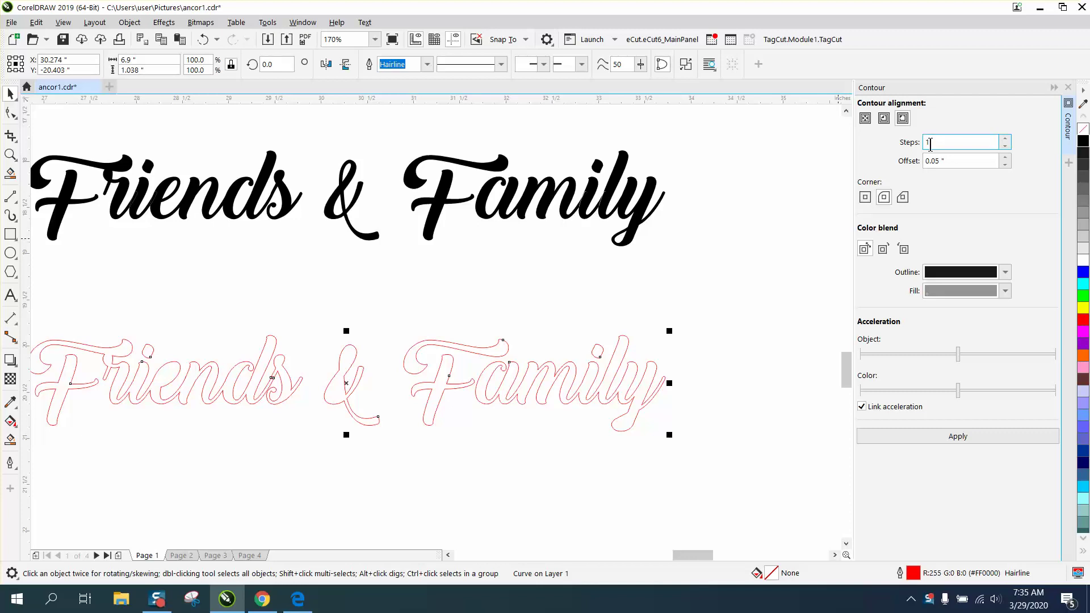
left_click(904, 119)
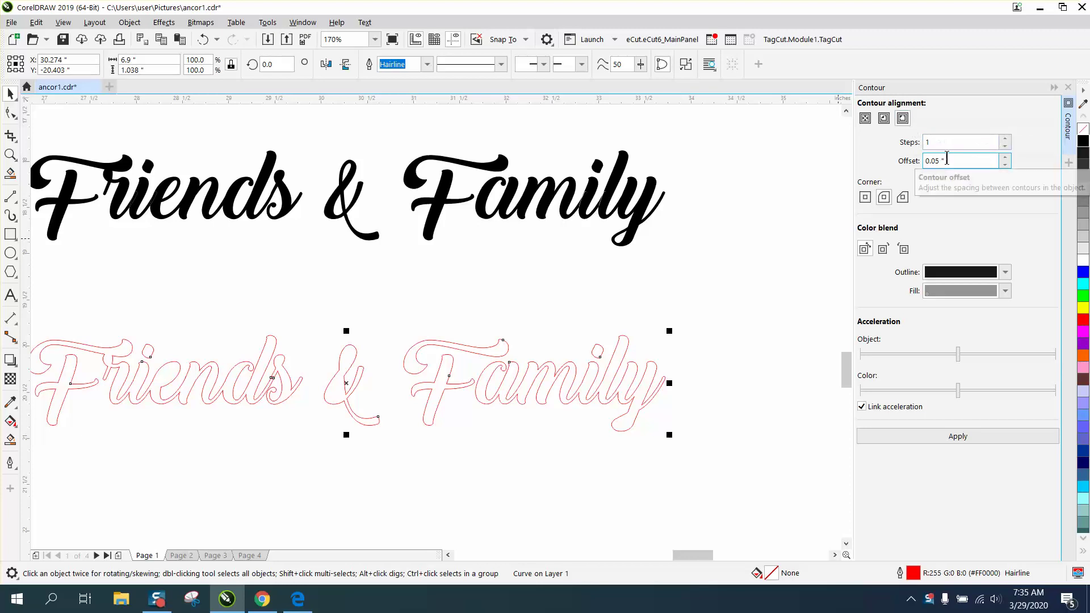
left_click(956, 436)
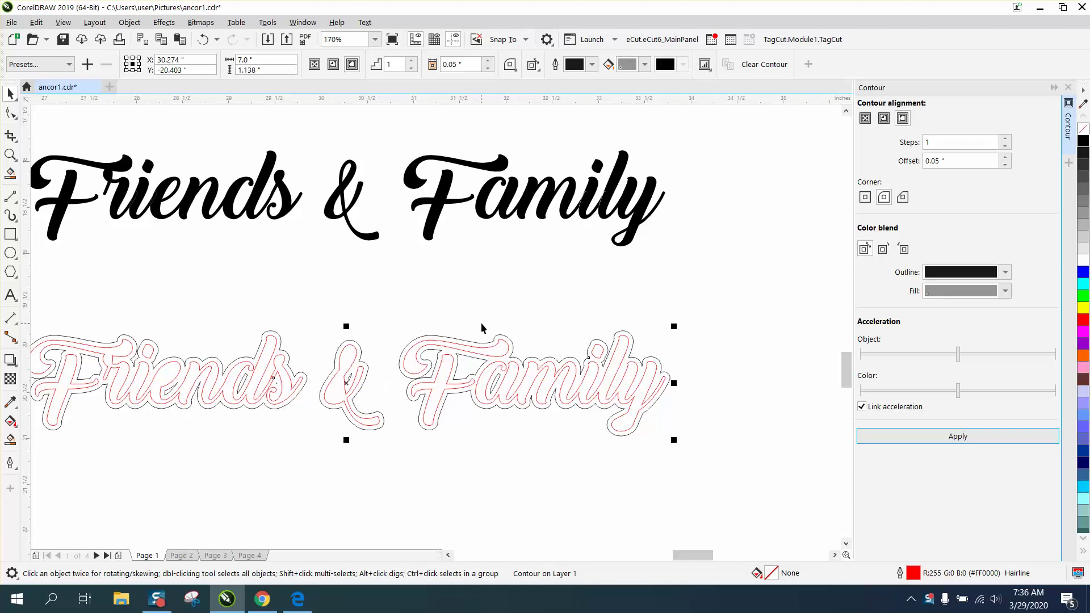
scroll(483, 320, "down", 3)
left_click(10, 154)
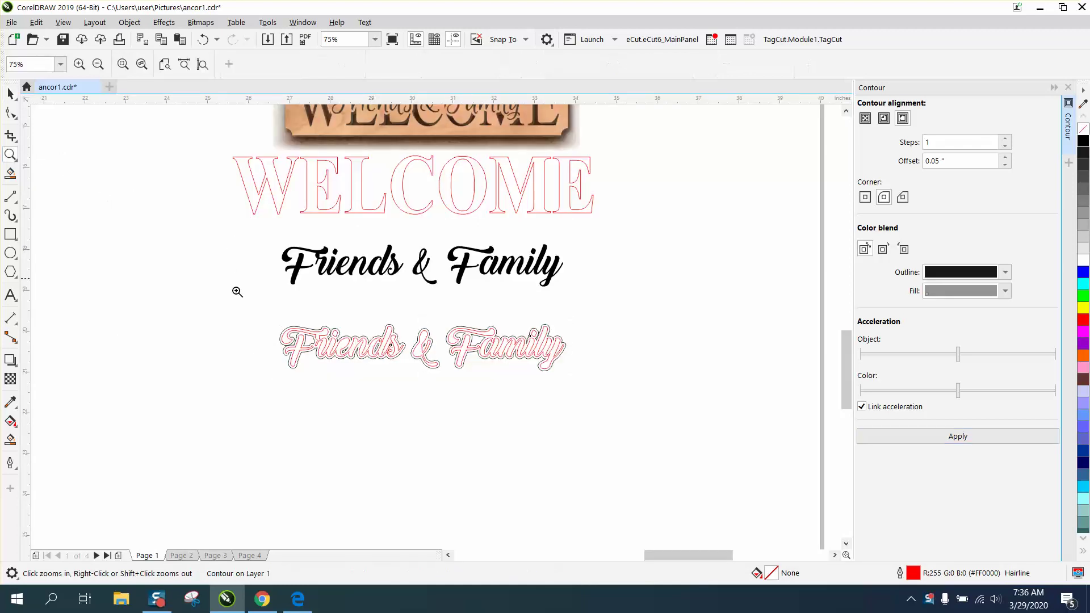
left_click_drag(236, 290, 657, 420)
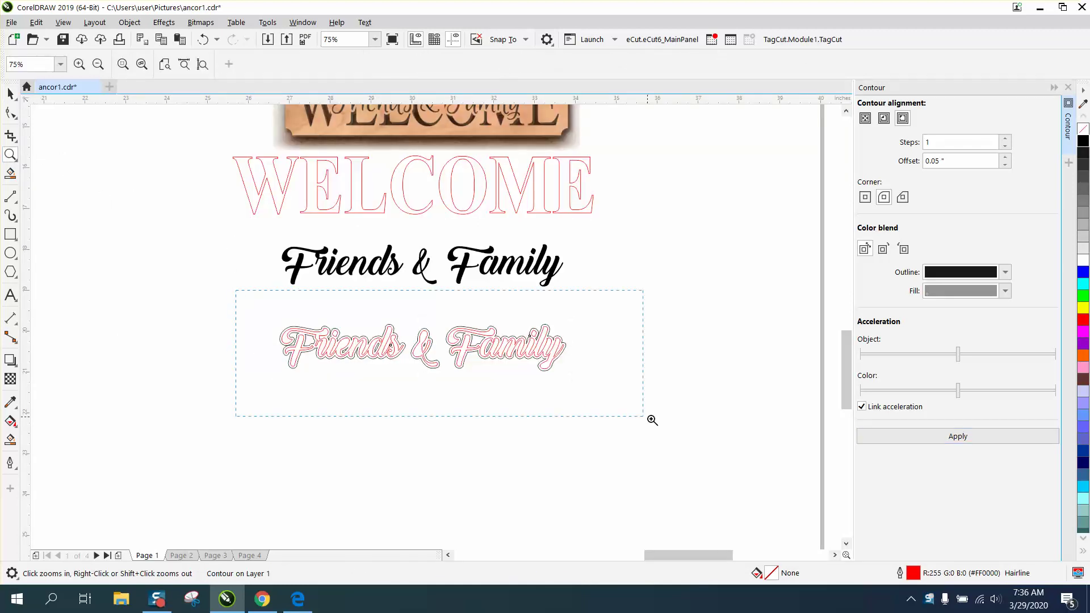
Break the contour apart from the red script and nudge the contour outline down
left_click(11, 94)
left_click_drag(75, 218, 673, 388)
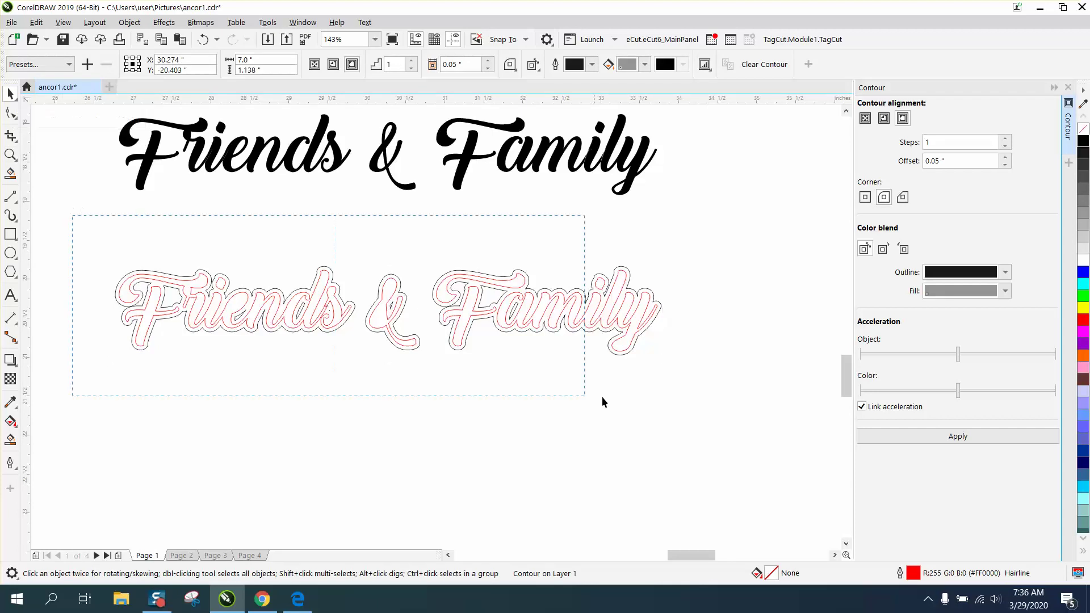
left_click(130, 22)
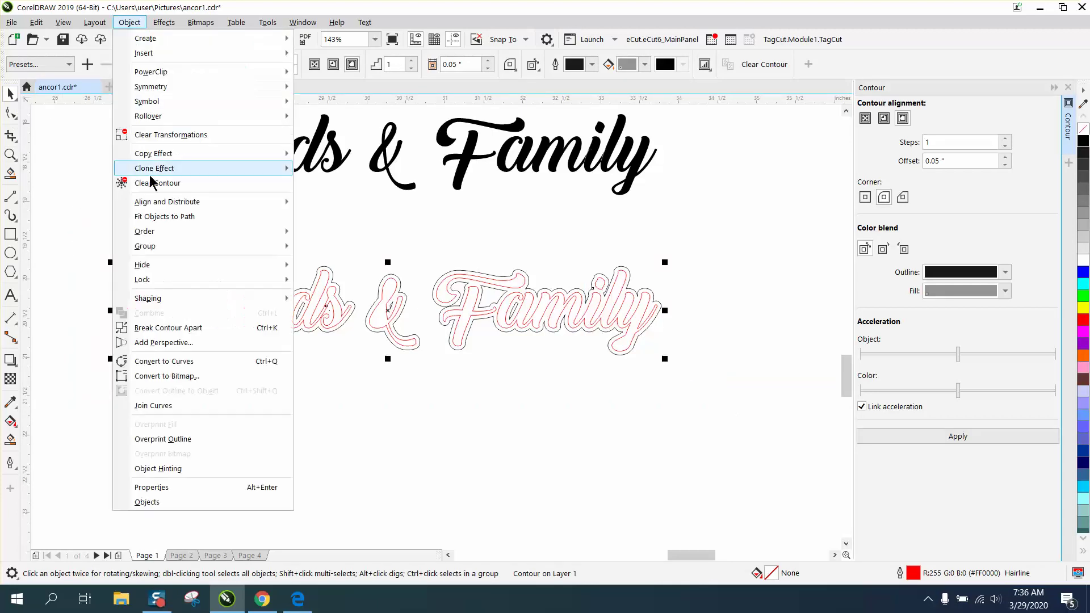
left_click(181, 328)
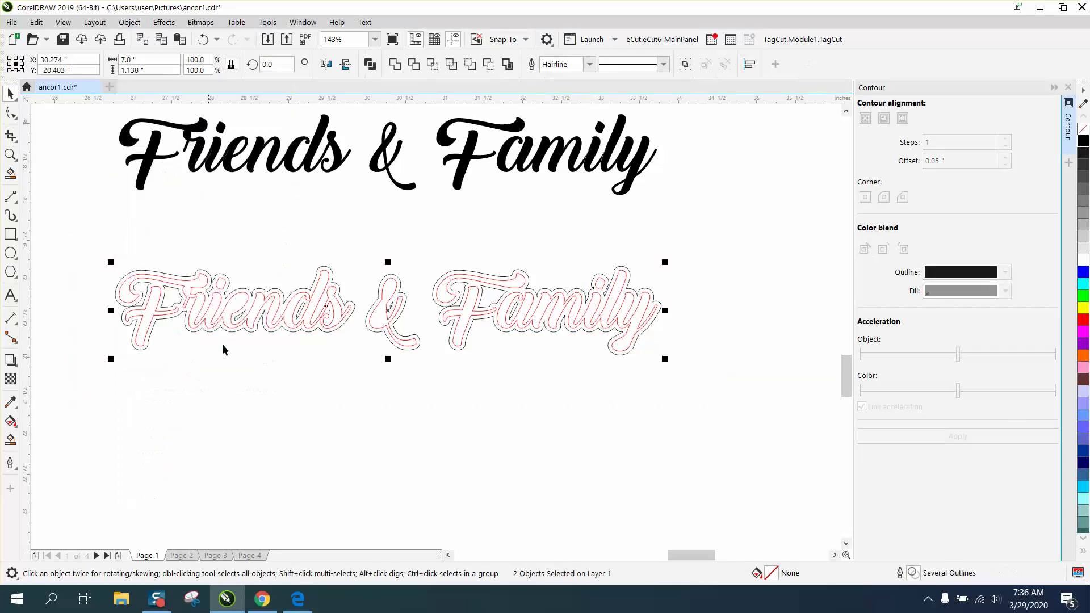
left_click(335, 376)
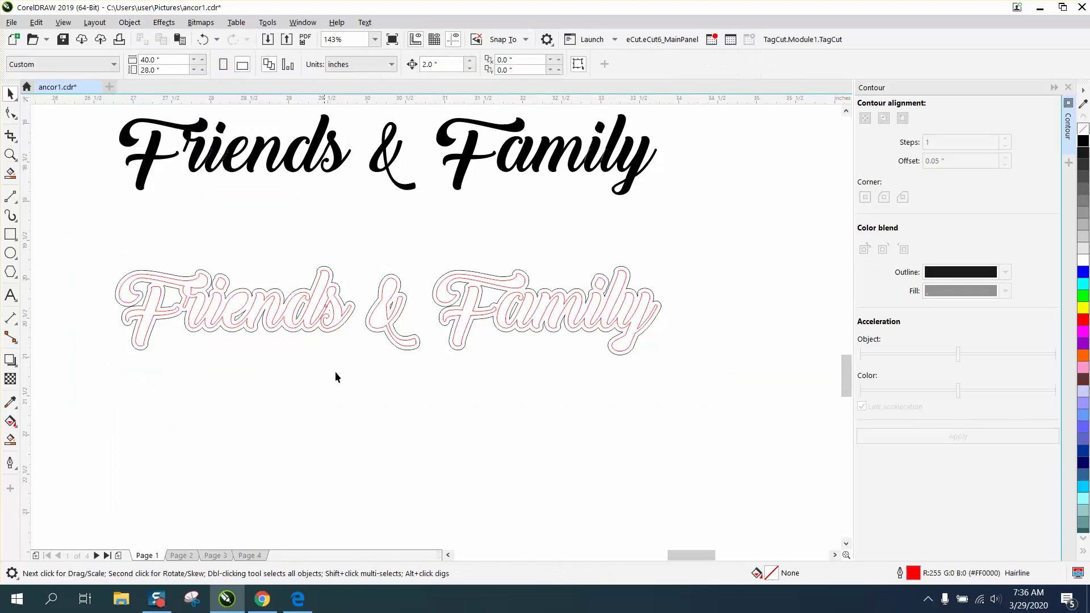
left_click(403, 349)
key("Down")
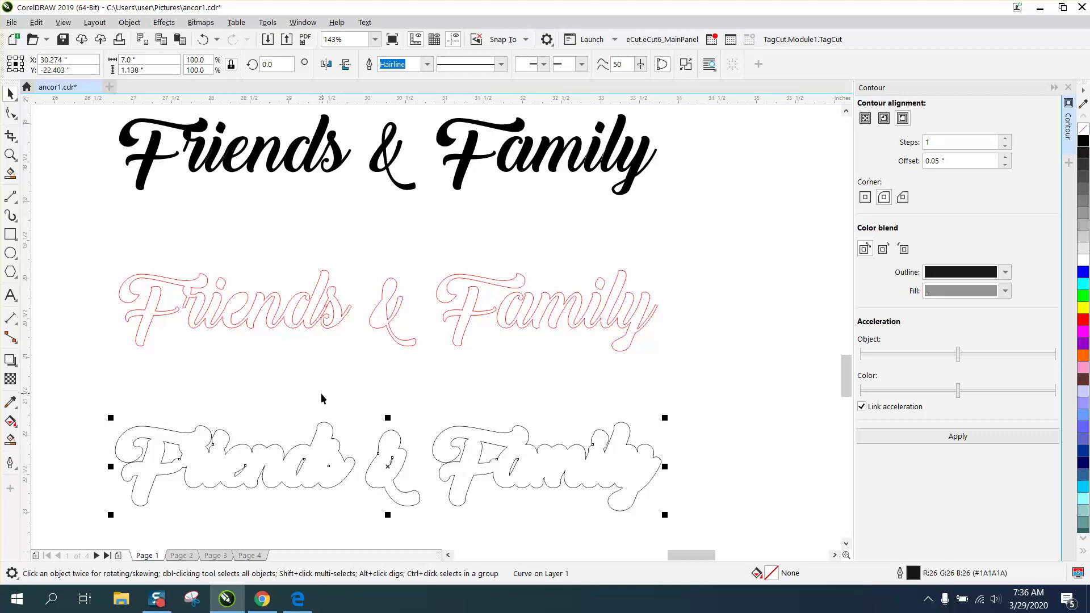
Break the contour outline apart and pick out its small inner pieces
left_click(130, 23)
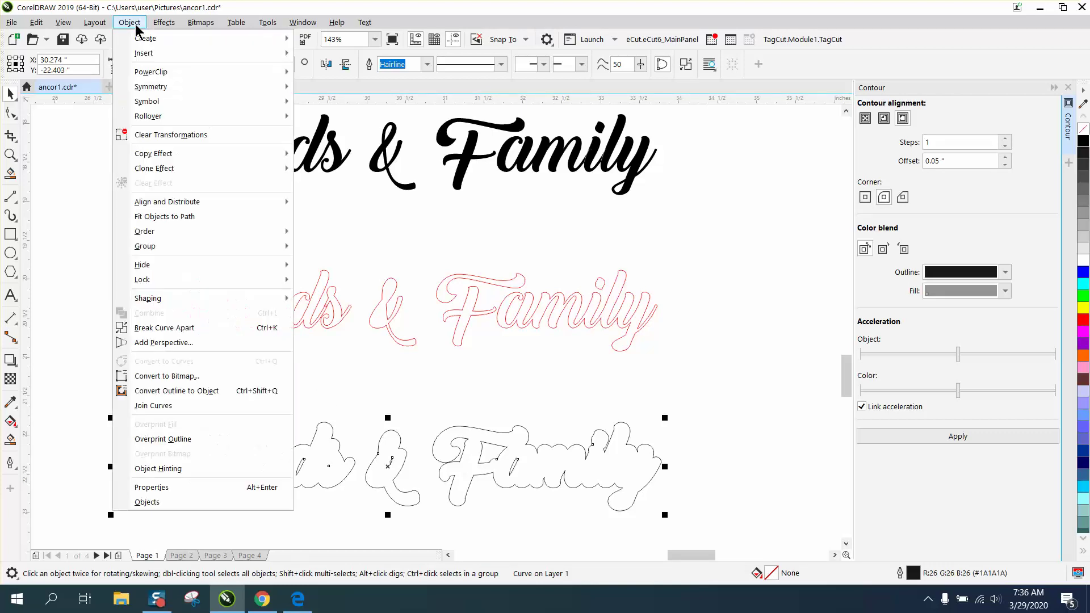
left_click(189, 332)
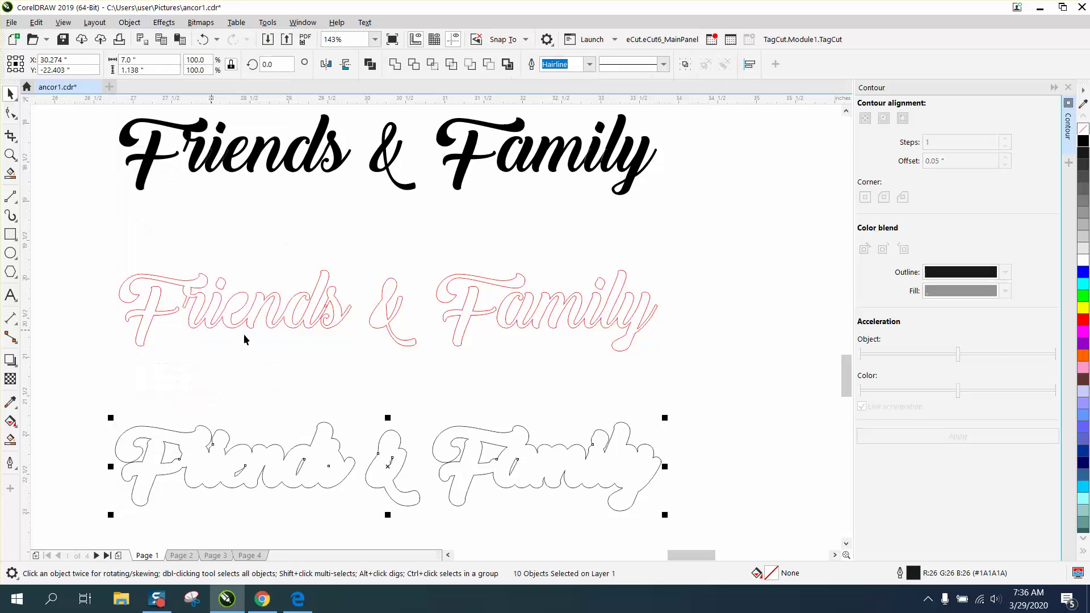
left_click(283, 407)
left_click(237, 479)
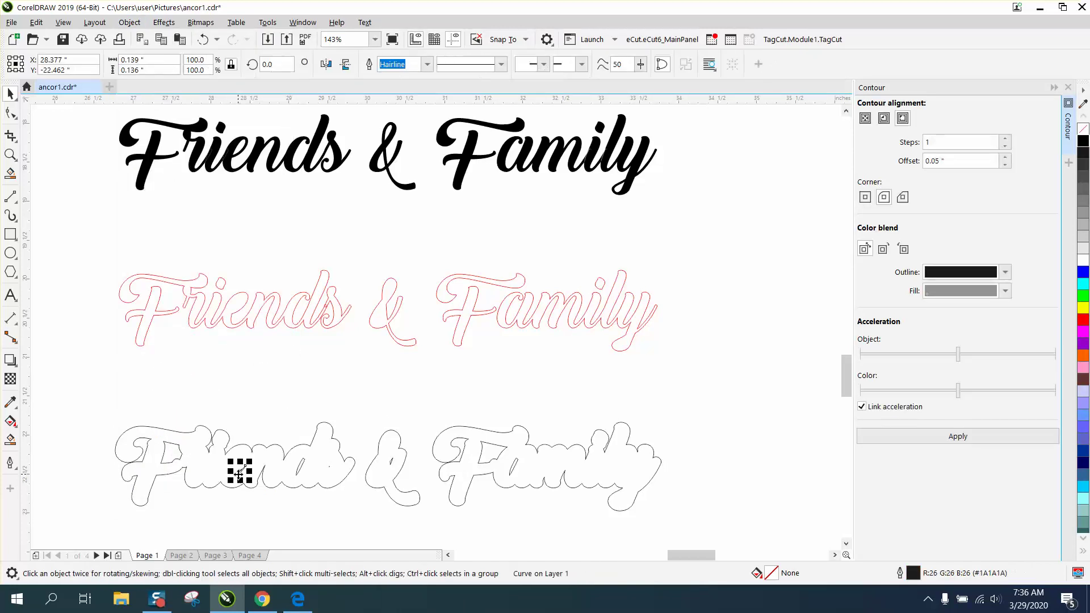
left_click(269, 465)
left_click(300, 469)
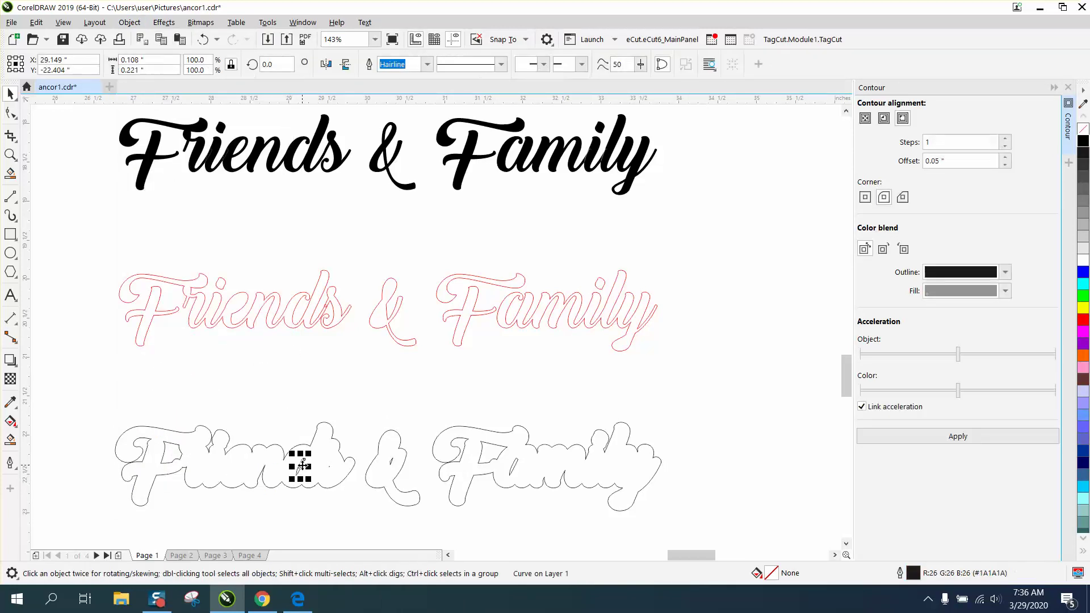
left_click(391, 465)
left_click(393, 465)
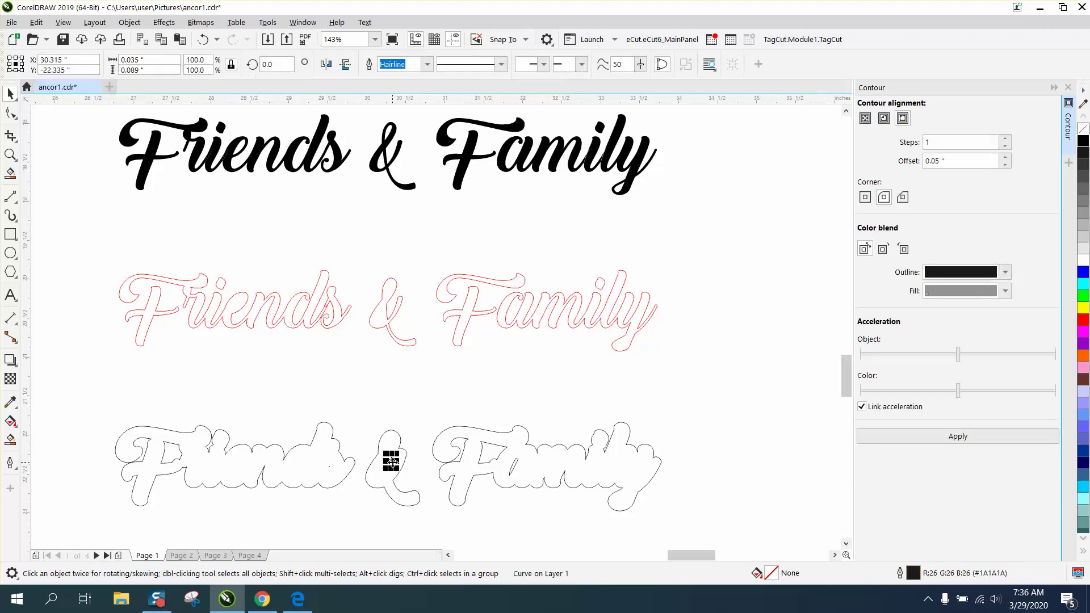
left_click(478, 467)
left_click(515, 468)
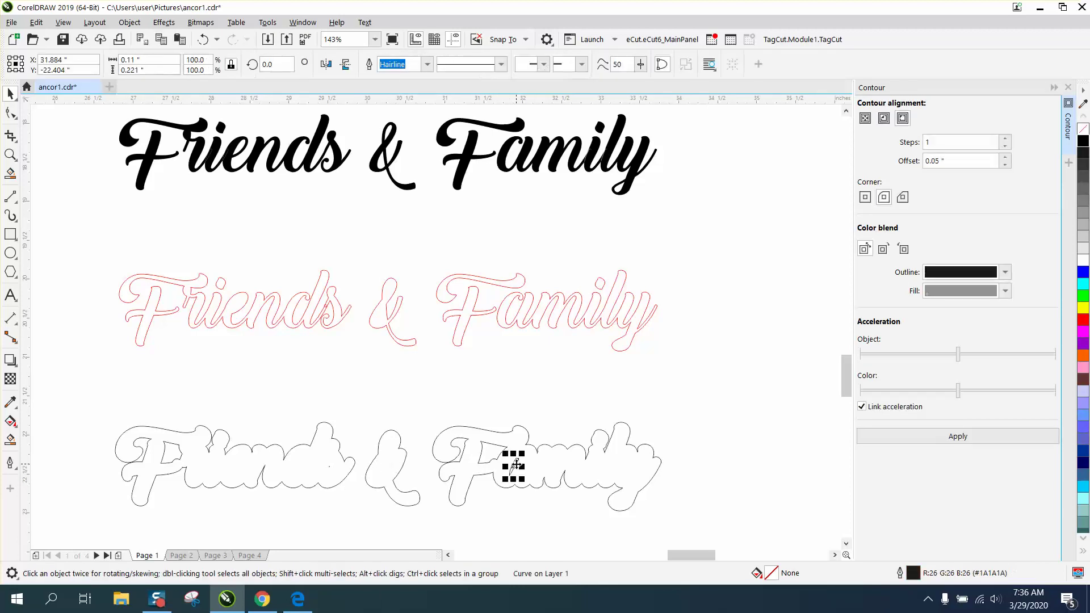
left_click(541, 455)
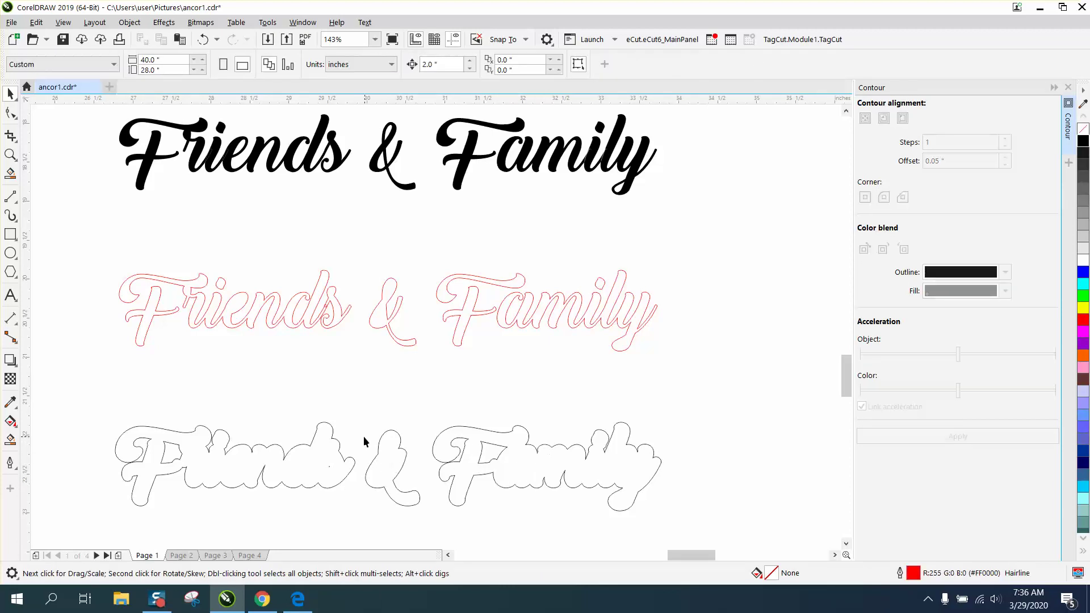
scroll(317, 400, "down", 2)
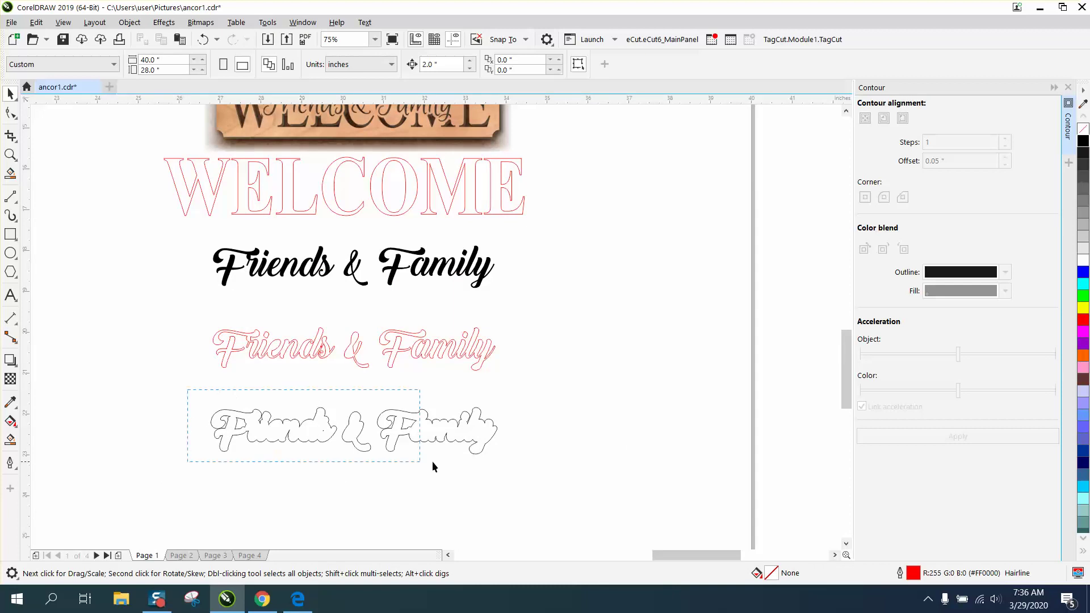
Move the contour outline up onto the black Friends & Family text
left_click_drag(433, 462, 525, 480)
key("Up")
key("Up")
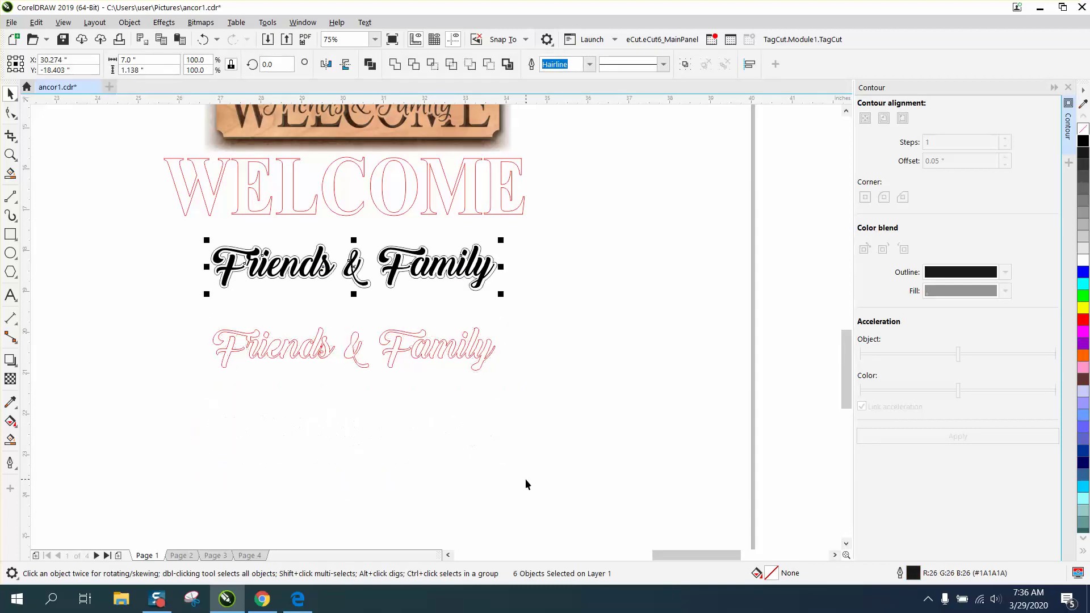
key("Up")
key("Up")
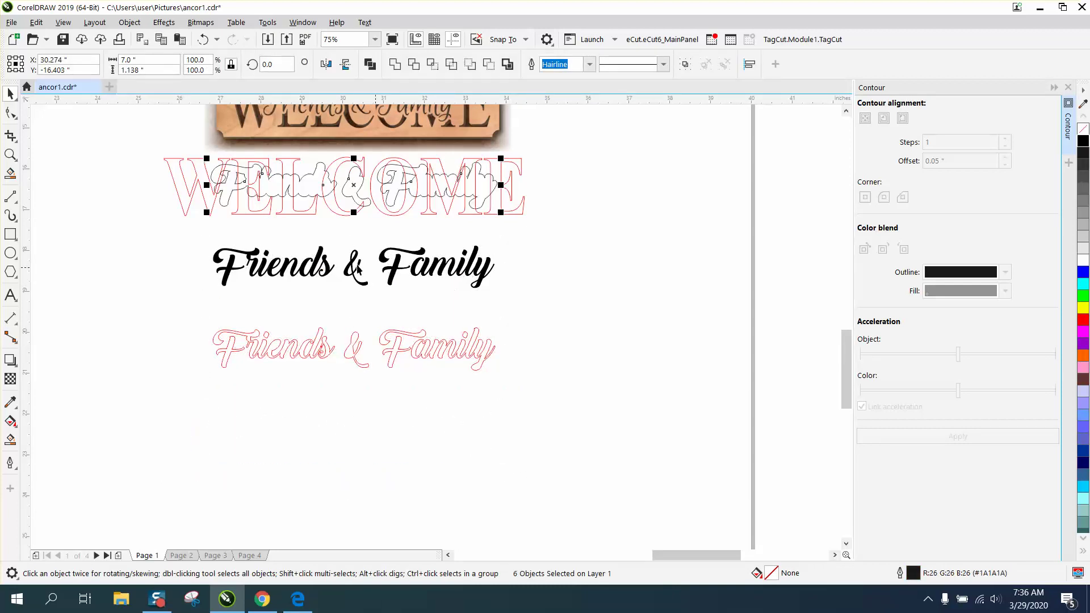
Trim the script contour out of the WELCOME outlines using Back minus front
left_click(10, 154)
mouse_move(139, 138)
left_mouse_down()
mouse_move(297, 205)
mouse_move(559, 237)
left_mouse_up()
left_click(10, 92)
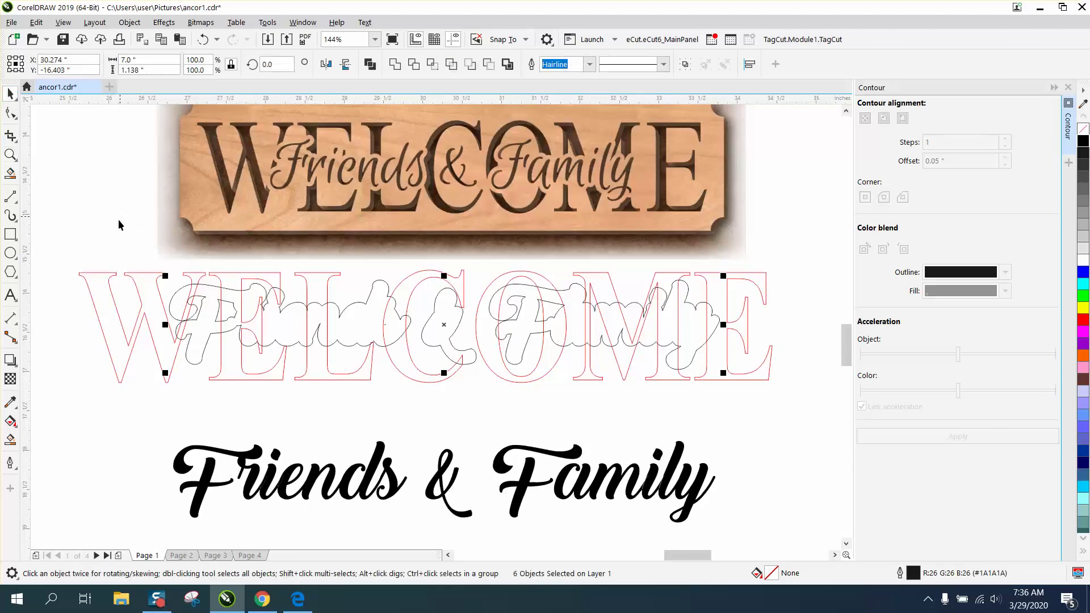
left_click_drag(72, 253, 803, 406)
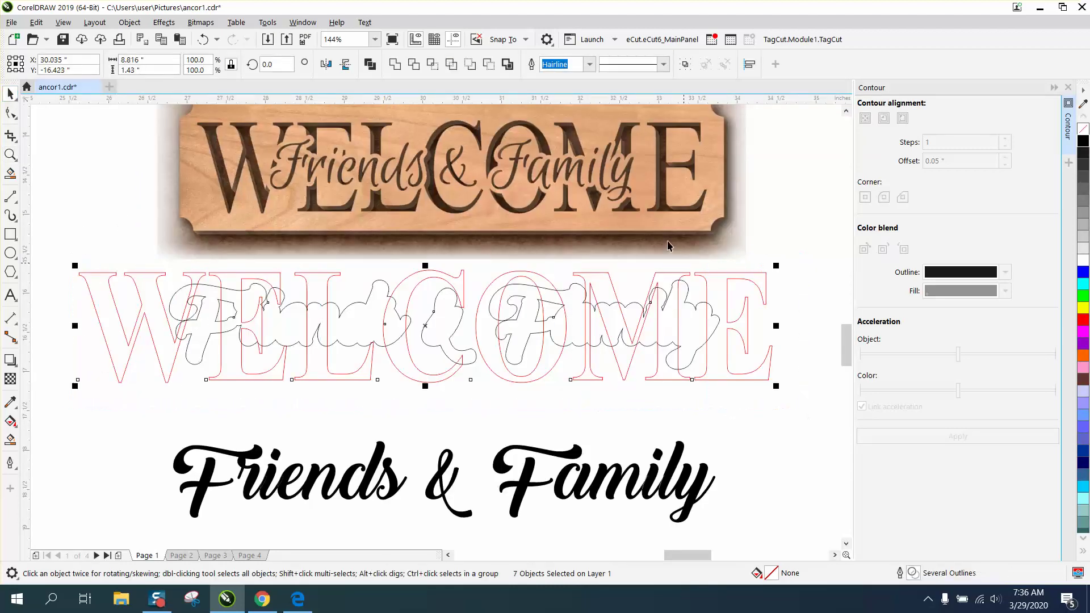
left_click(491, 67)
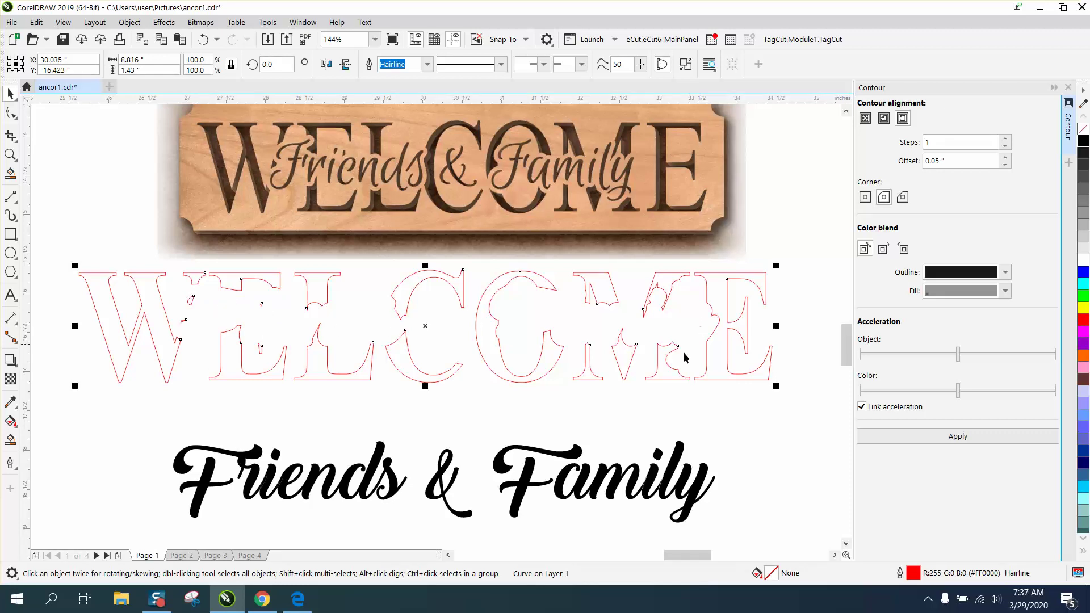
Nudge the black Friends & Family script up into the WELCOME cutout
left_click_drag(132, 433, 395, 502)
left_click_drag(756, 524, 756, 524)
key("Up")
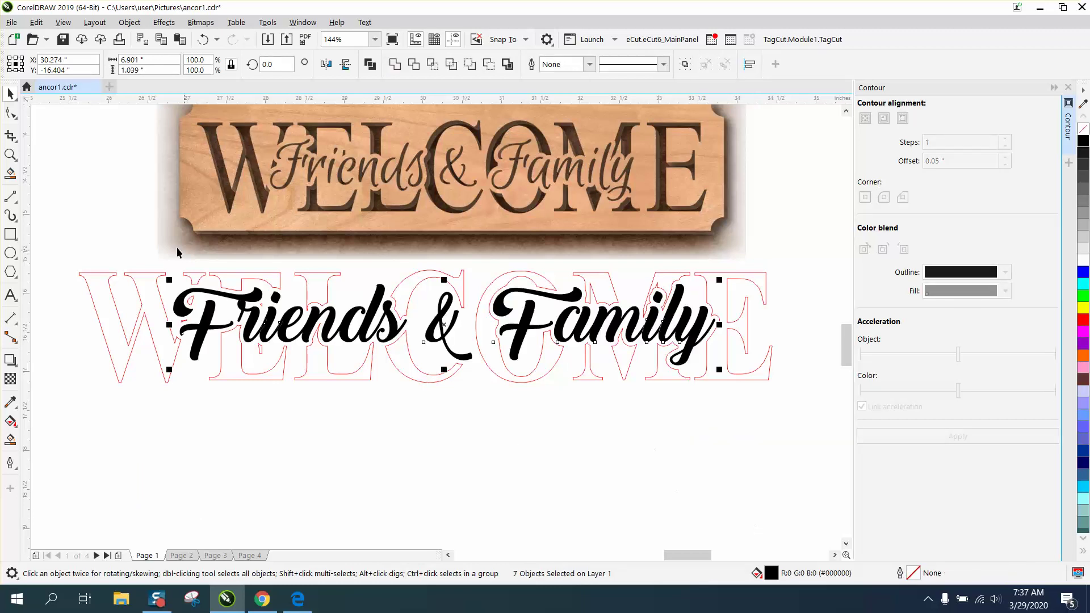
left_click(10, 154)
left_click_drag(170, 294, 326, 390)
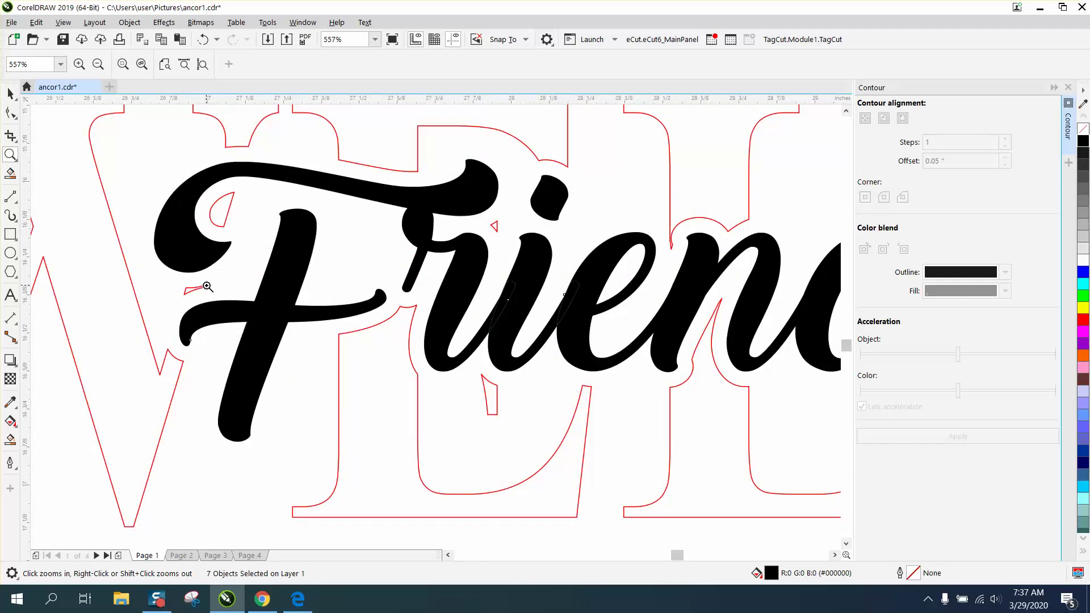
Move the script aside and break the cut WELCOME curve apart
right_click(207, 286)
left_click(10, 93)
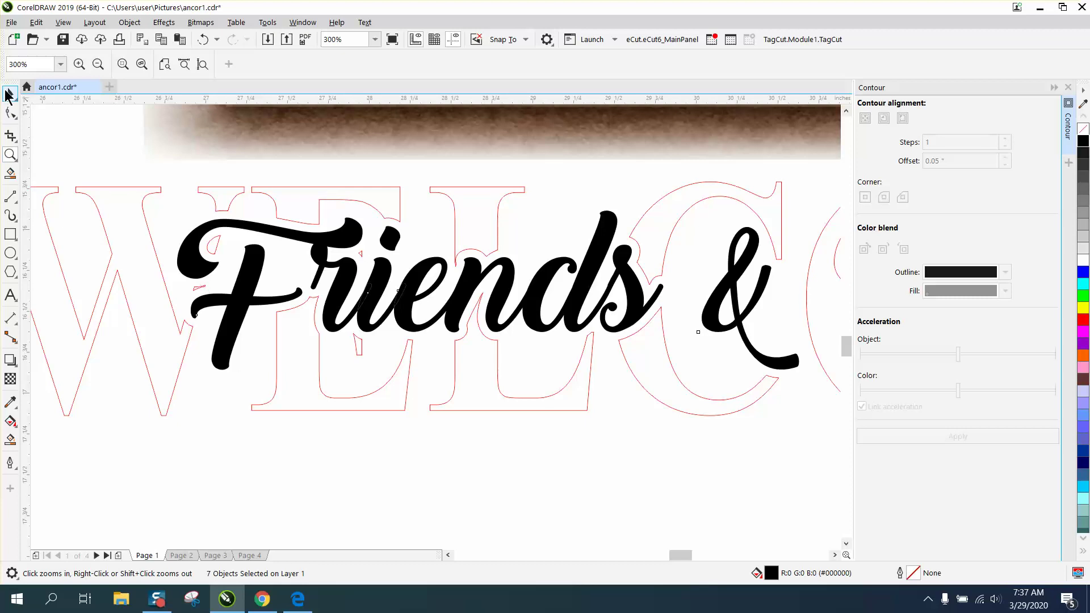
key("Down")
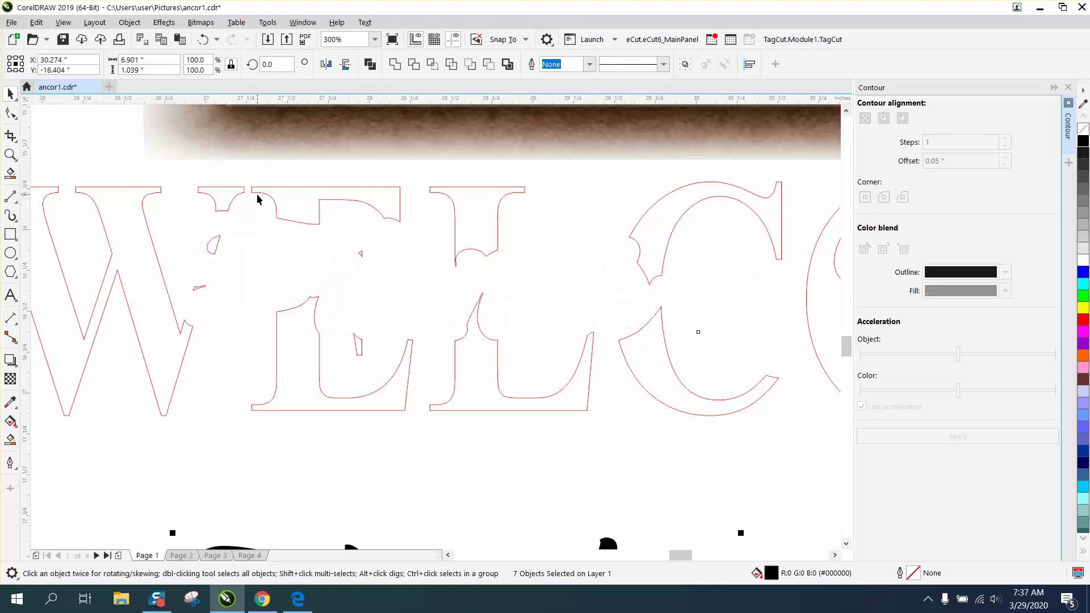
left_click(276, 216)
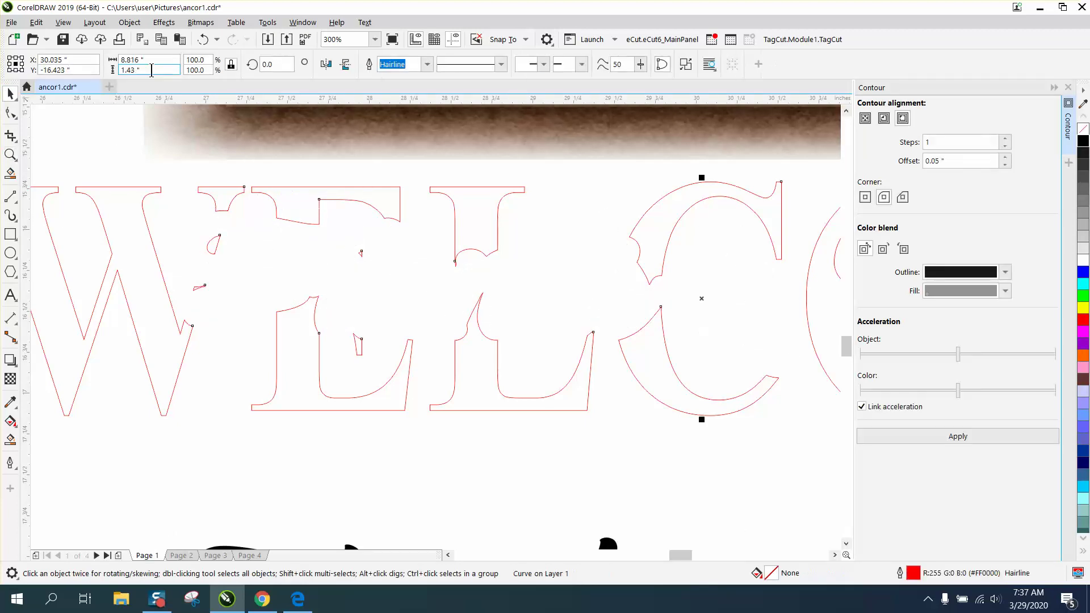
left_click(130, 22)
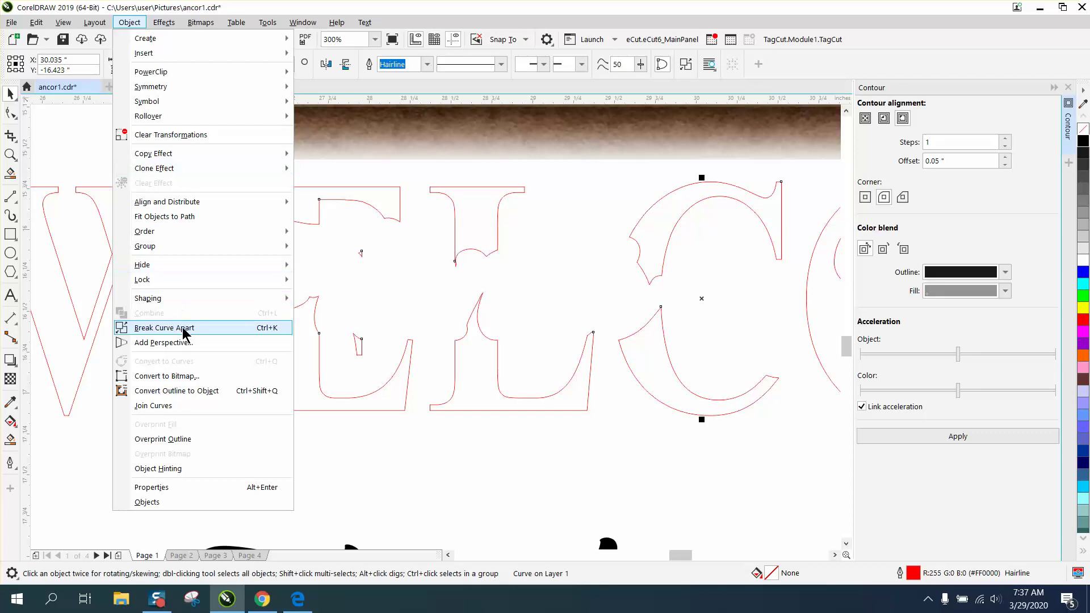
left_click(181, 327)
left_click(234, 393)
Delete the four small stray red fragments, including the one inside the E
left_click(201, 288)
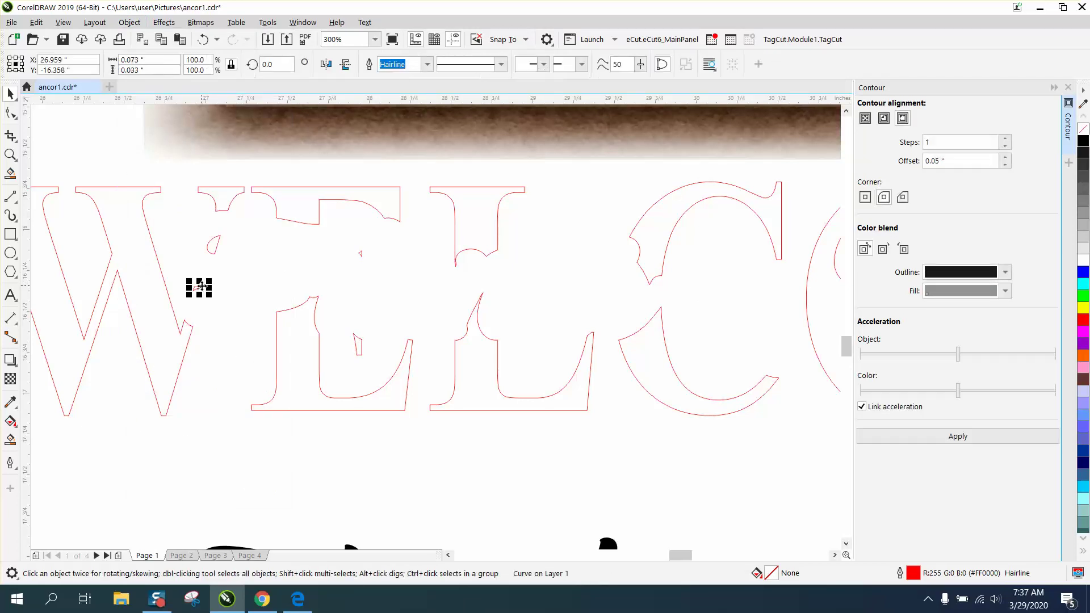
key("Delete")
left_click(213, 248)
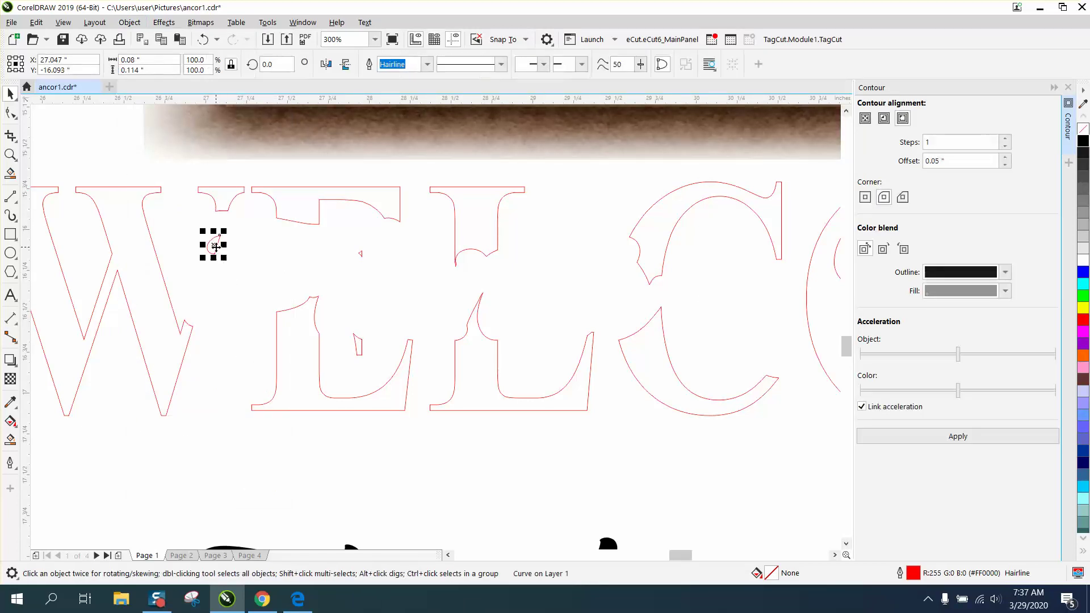
key("Delete")
left_click(362, 255)
key("Delete")
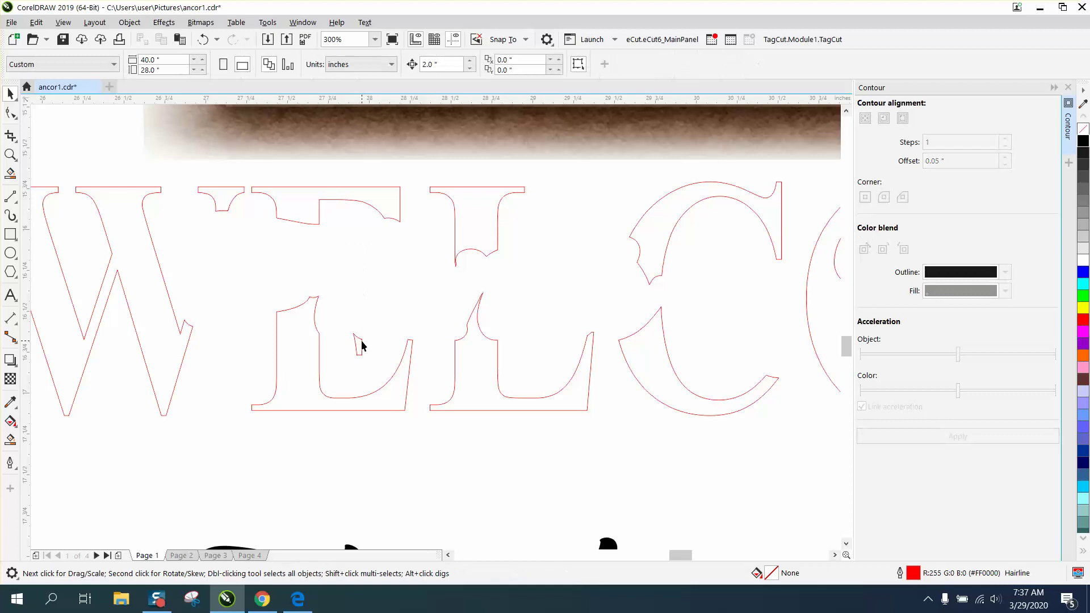
left_click(356, 343)
key("Delete")
scroll(524, 284, "down", 2)
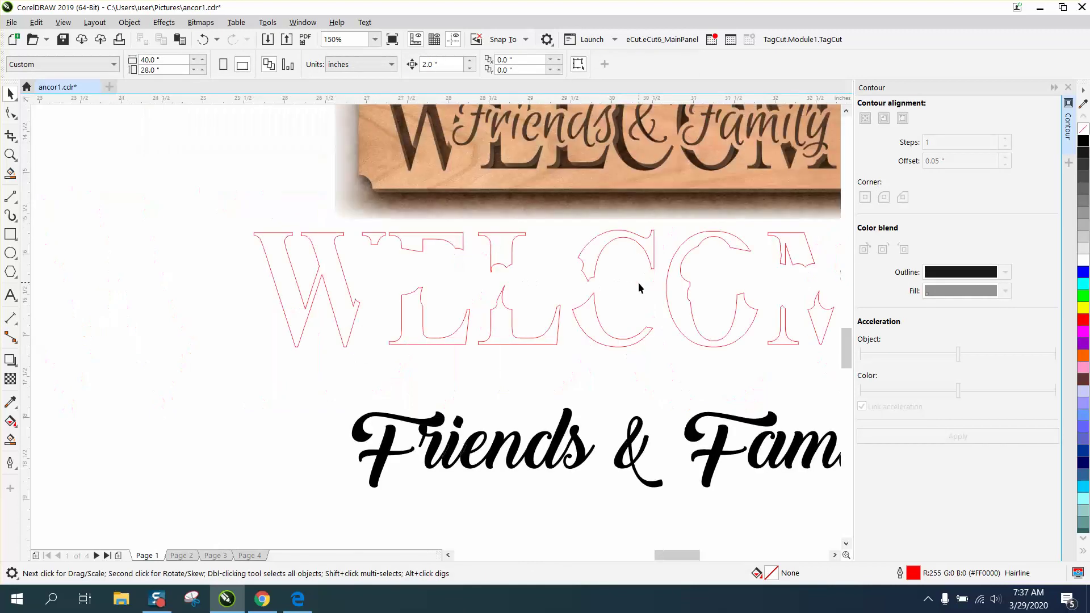
scroll(332, 362, "down", 1)
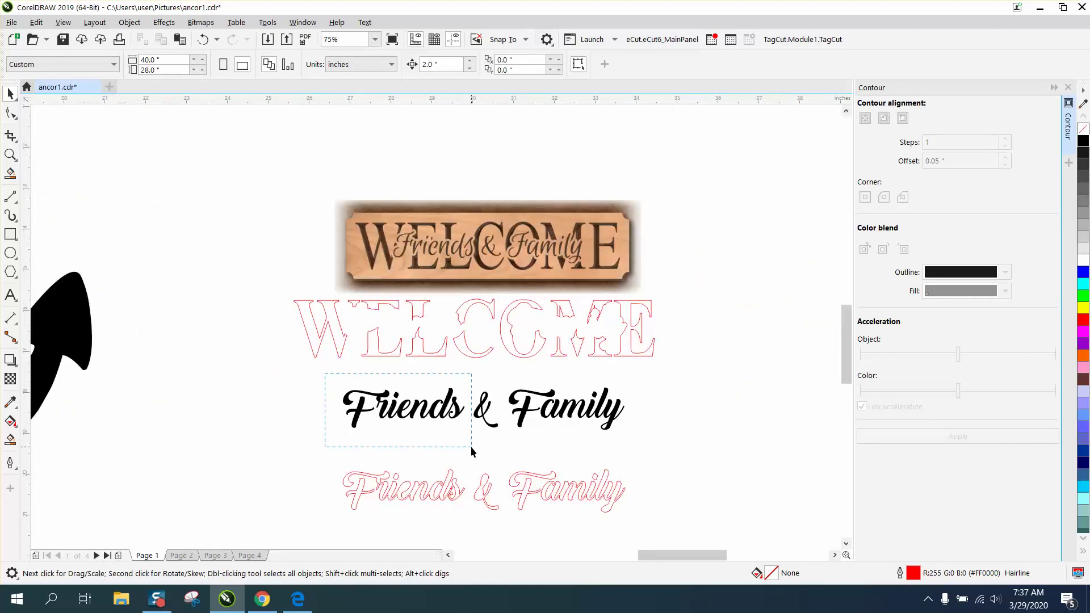
Nudge the black Friends & Family script back up into the WELCOME cutout
left_click_drag(472, 446, 672, 455)
key("Up")
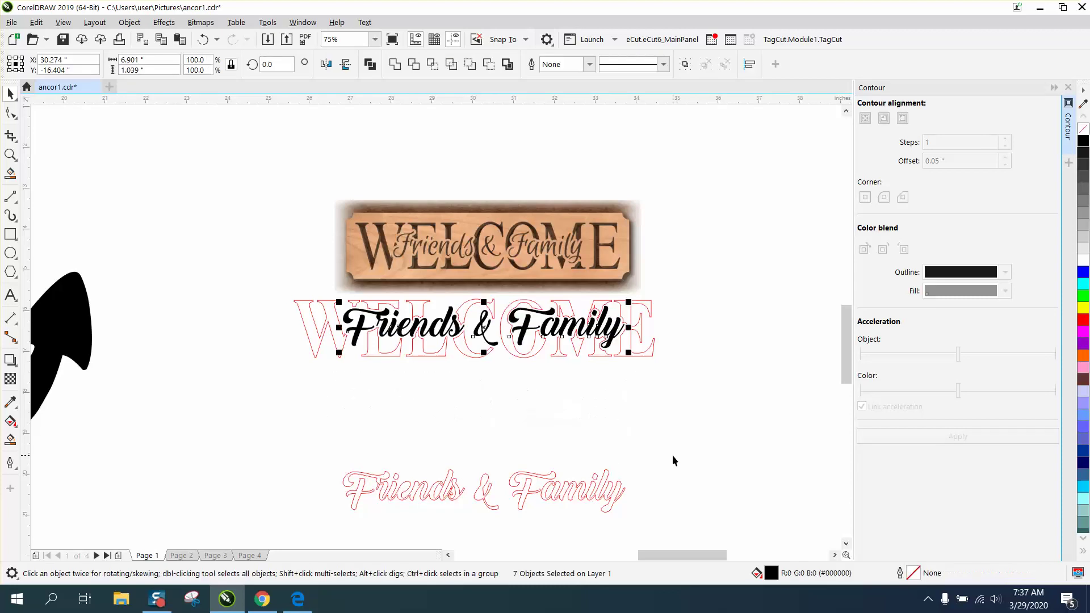
left_click(15, 158)
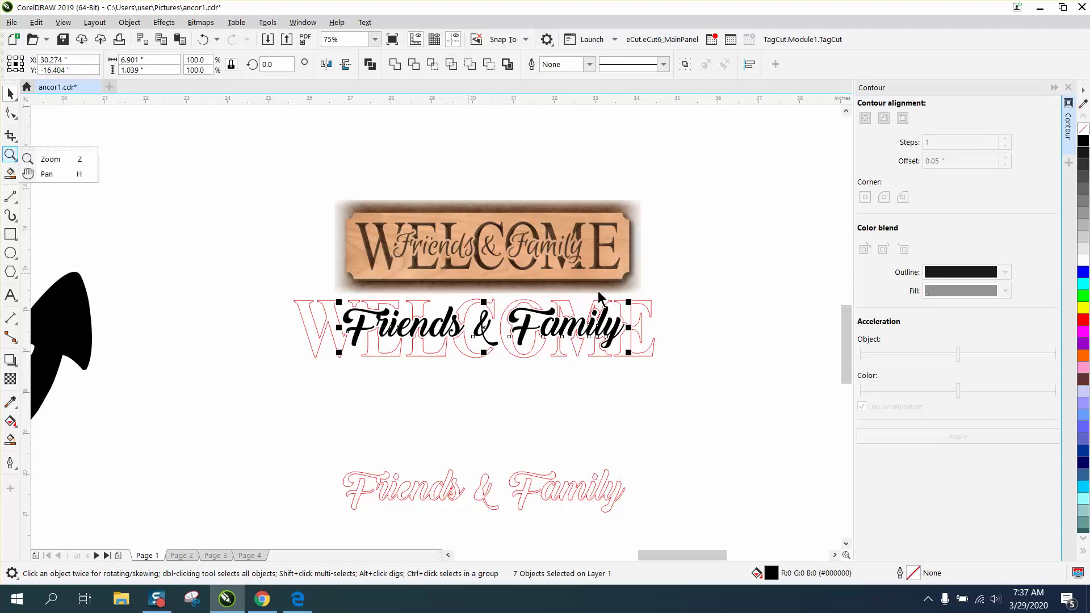
left_click(50, 159)
Delete the spike node on the red cutout outline above the i of Family
left_click_drag(587, 302, 664, 347)
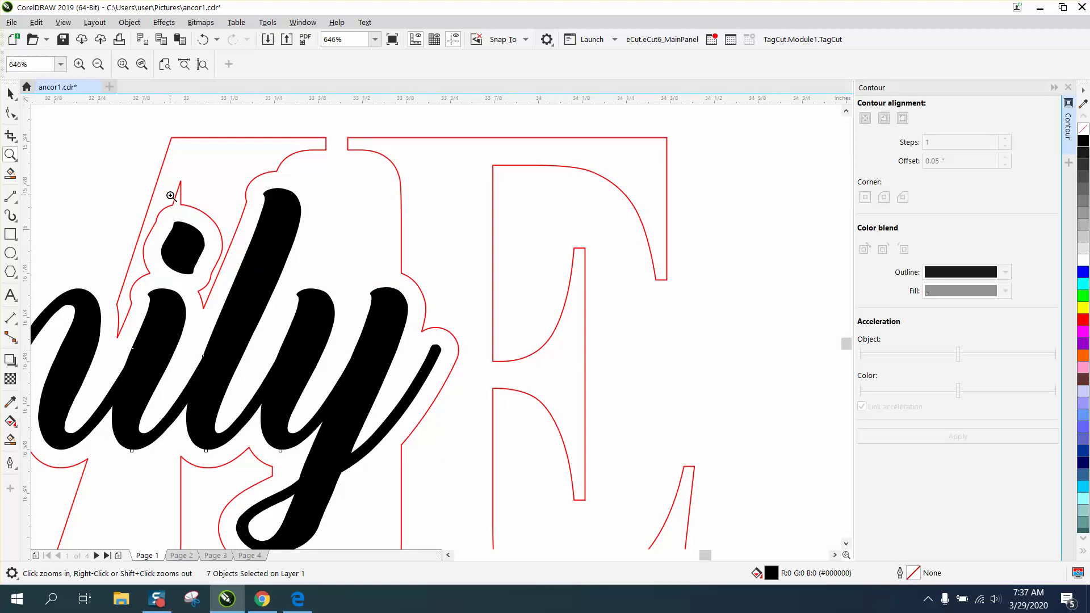
left_click(11, 115)
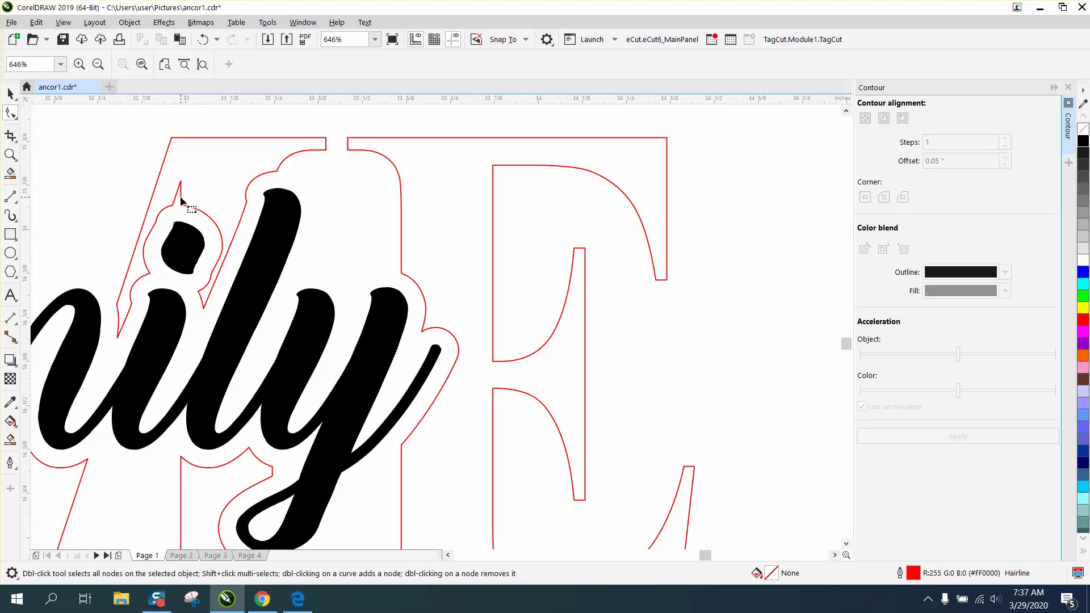
left_click(180, 199)
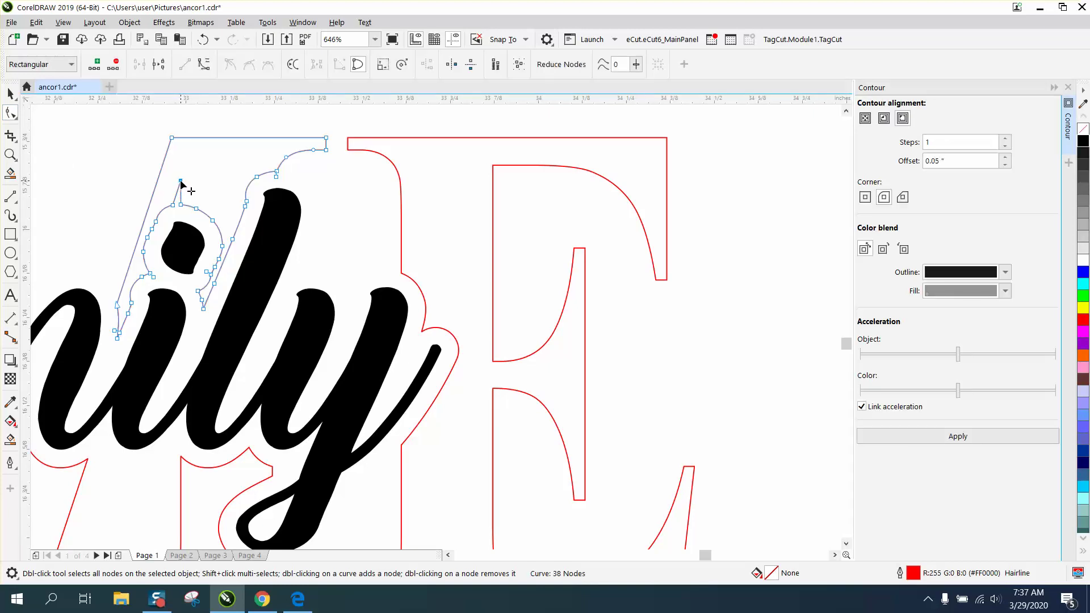
double_click(181, 182)
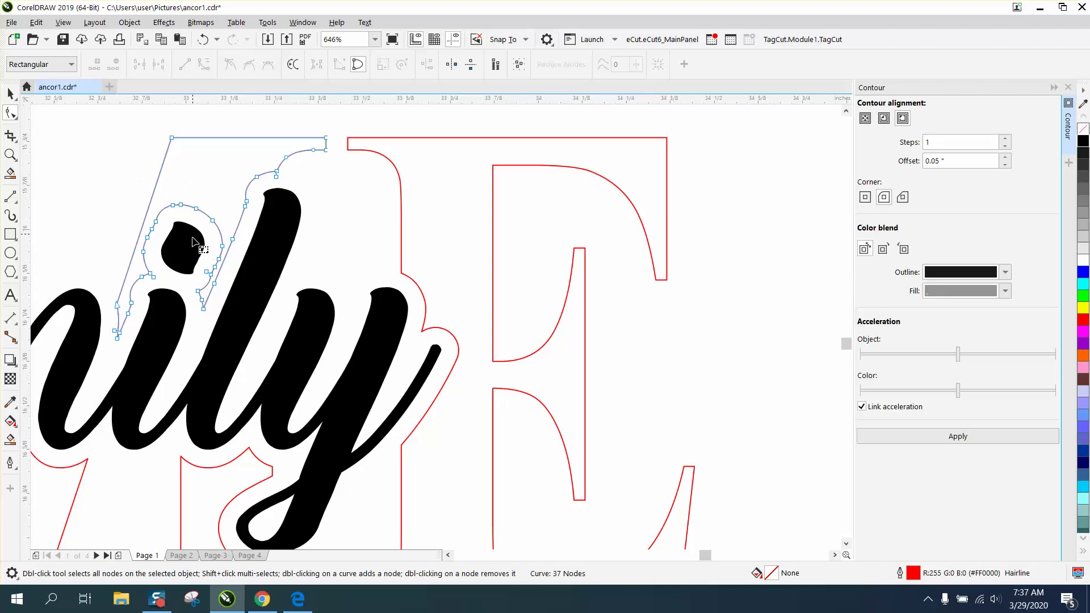
left_click(10, 94)
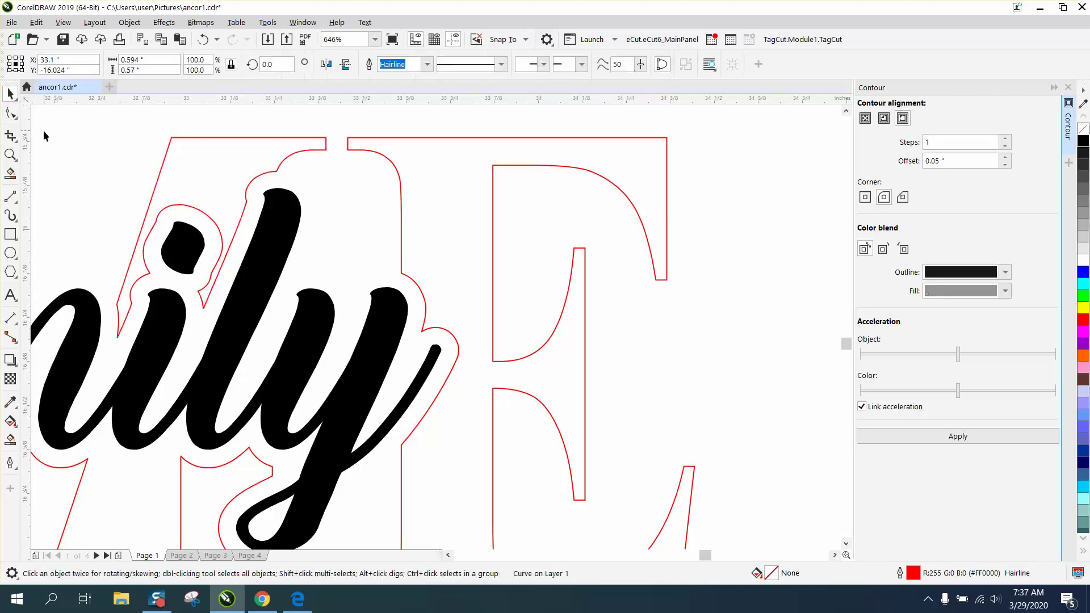
left_click(198, 273)
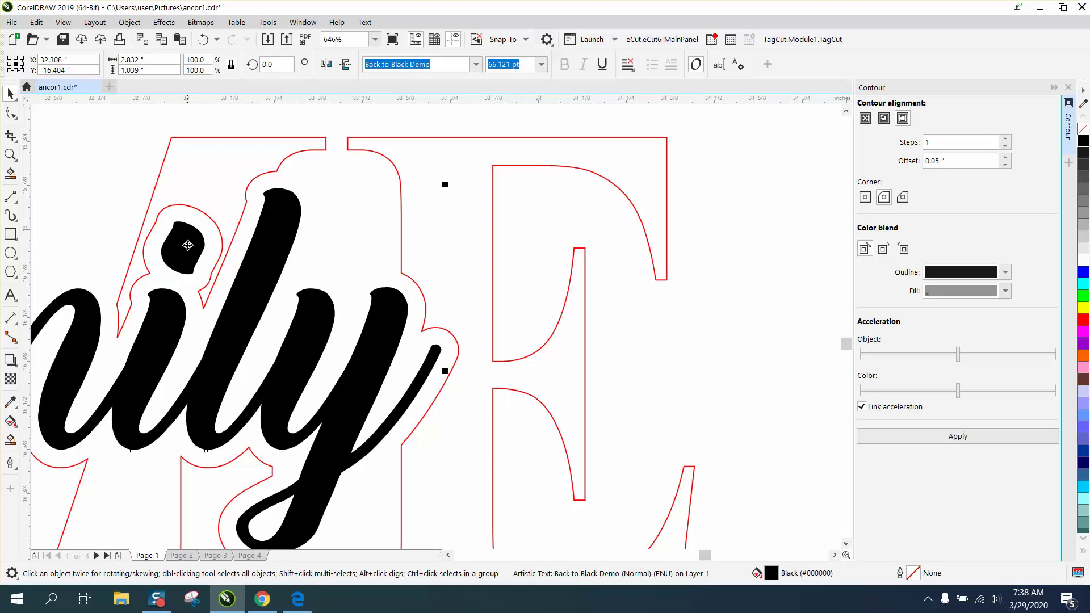
scroll(188, 247, "down", 6)
scroll(354, 256, "down", 1)
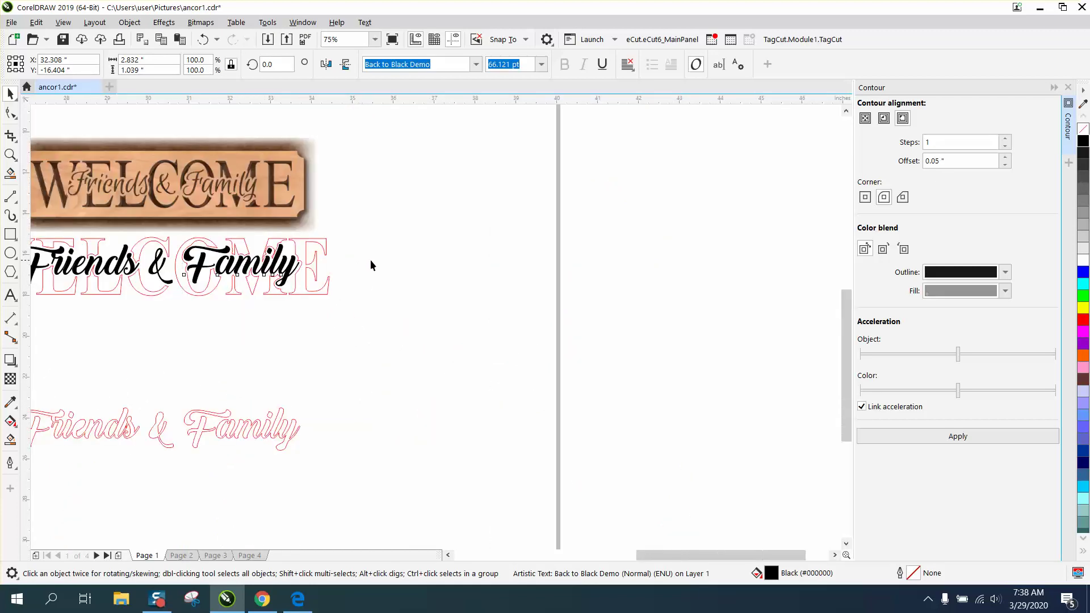
scroll(369, 257, "down", 1)
left_click(10, 156)
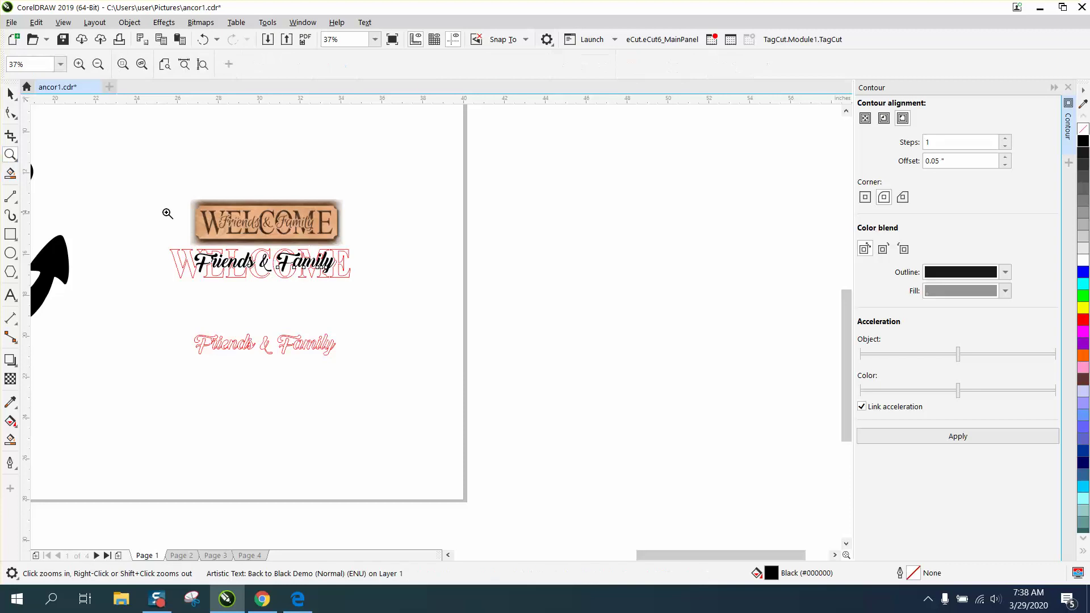
left_click(165, 212)
left_click_drag(151, 231, 612, 368)
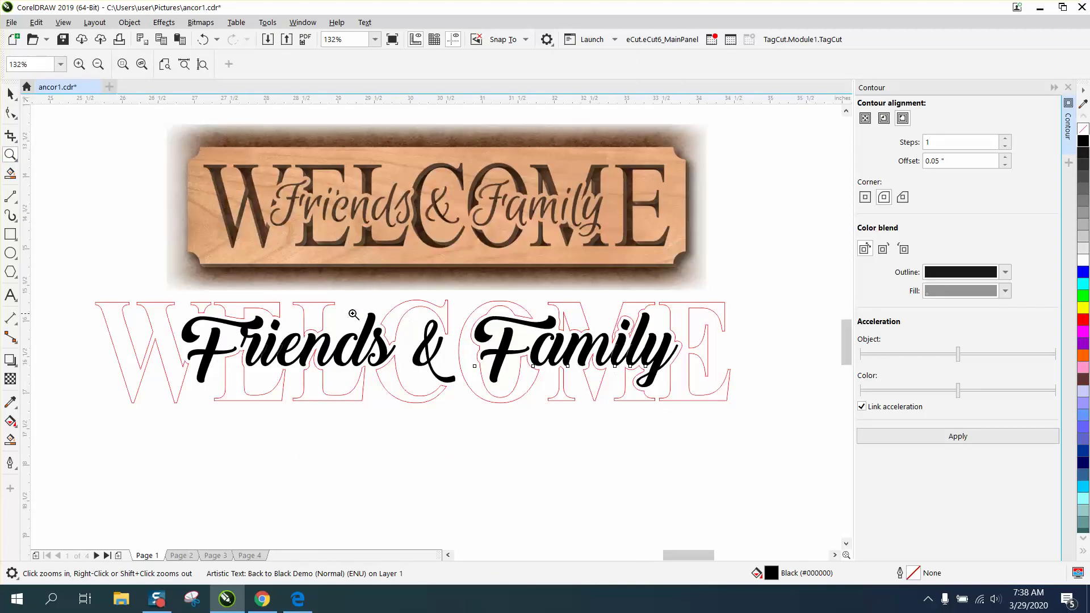